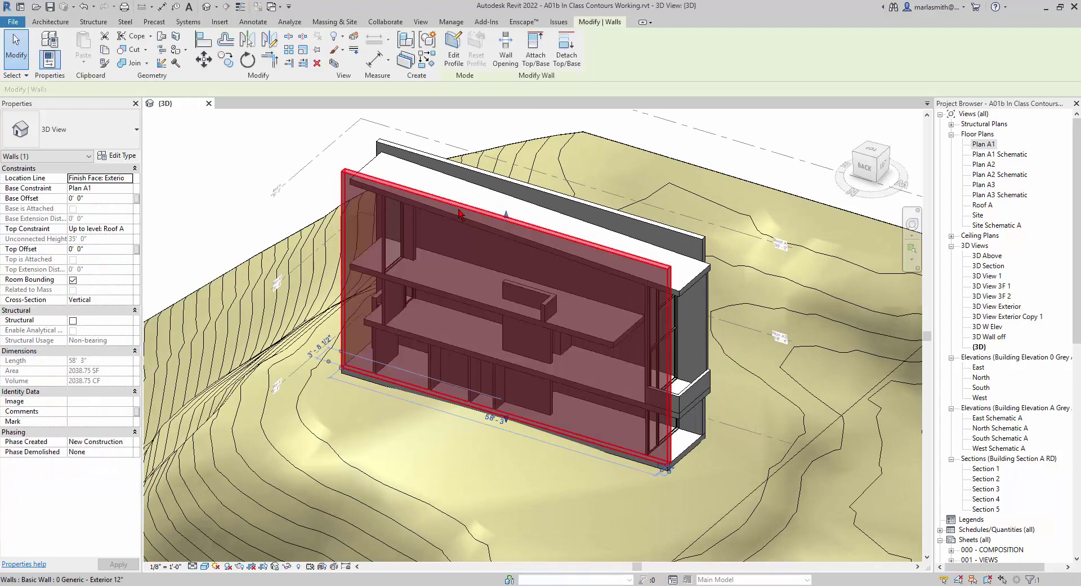
# Step: Temporarily hide the selected long exterior wall so the building's interior levels are exposed
pyautogui.click(287, 567)
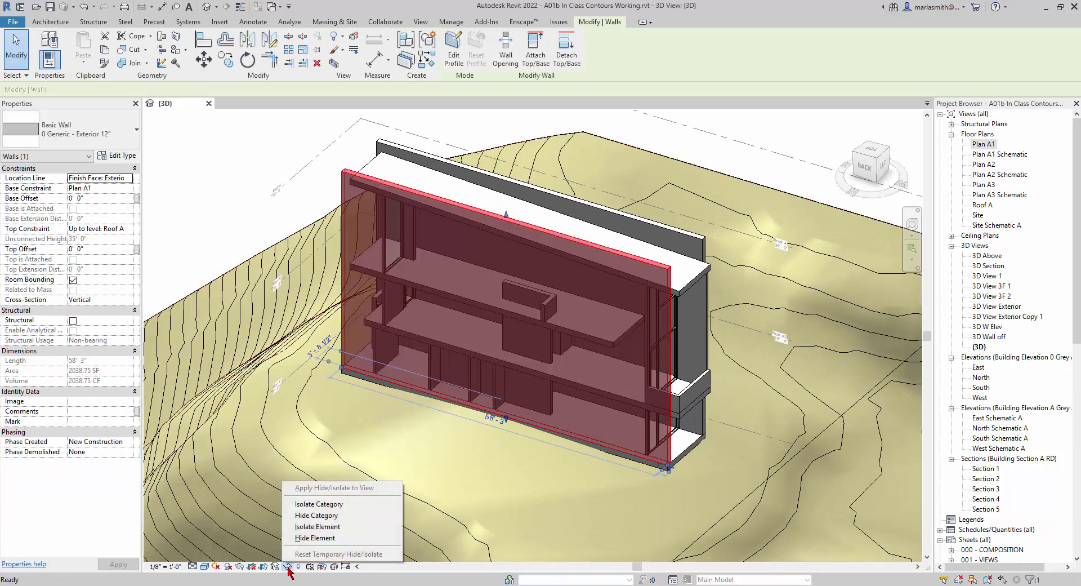
pyautogui.click(315, 538)
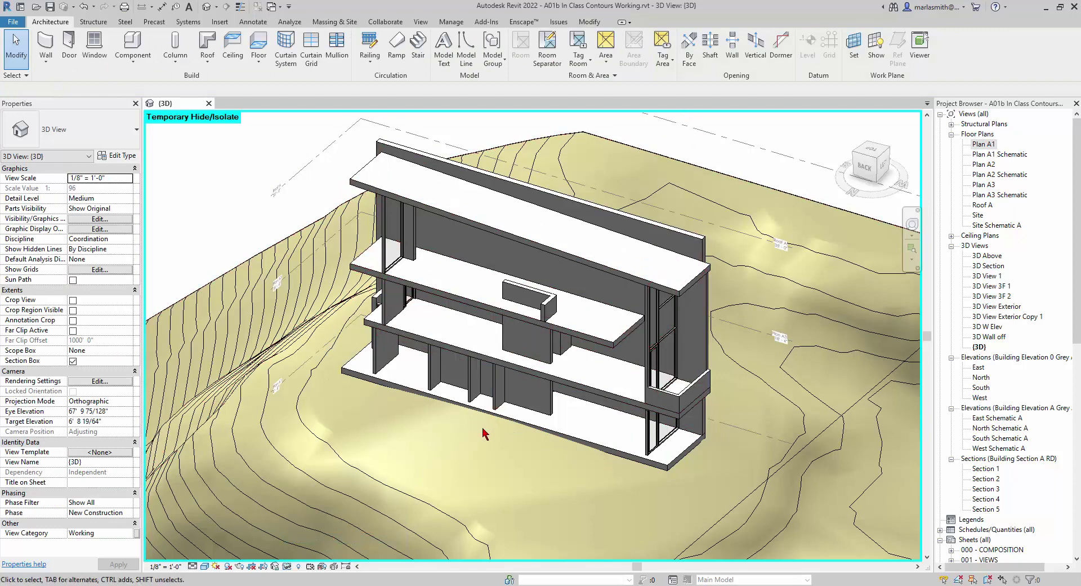
# Step: Set the ambient light of the 3D view to 27 in the graphic display options
pyautogui.click(204, 567)
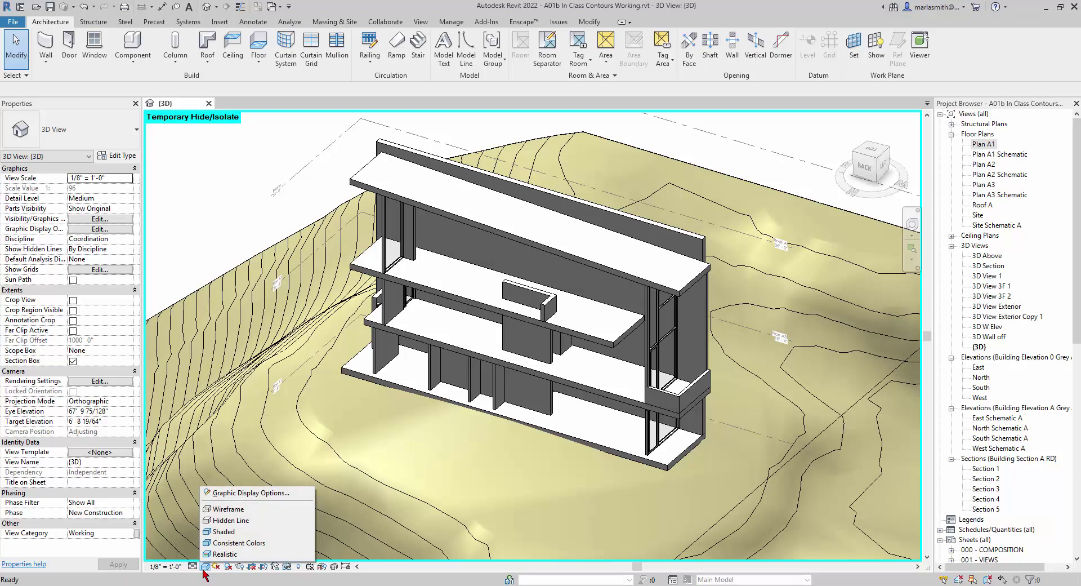
pyautogui.click(236, 496)
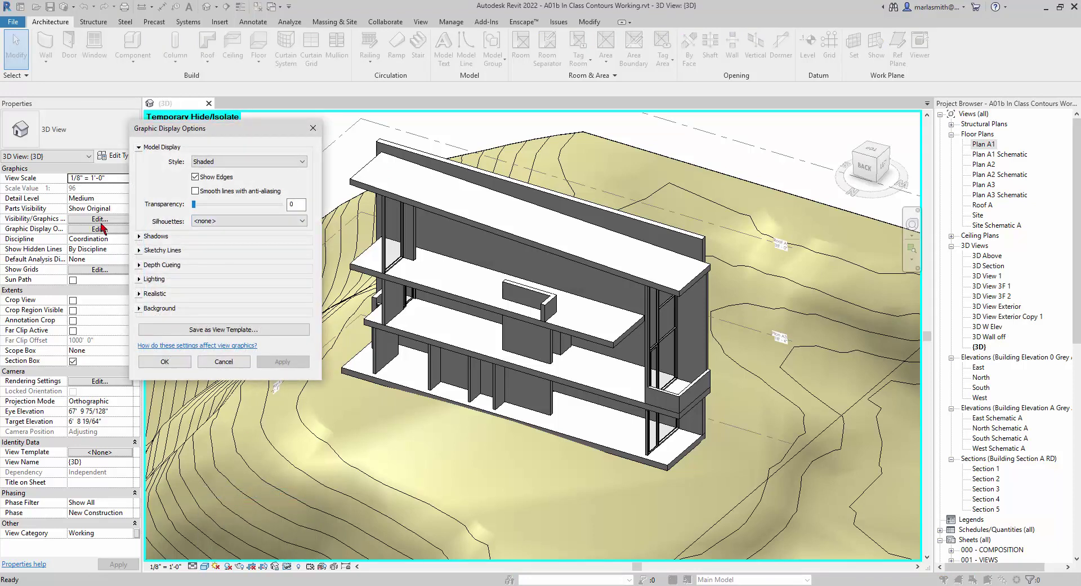
pyautogui.click(140, 278)
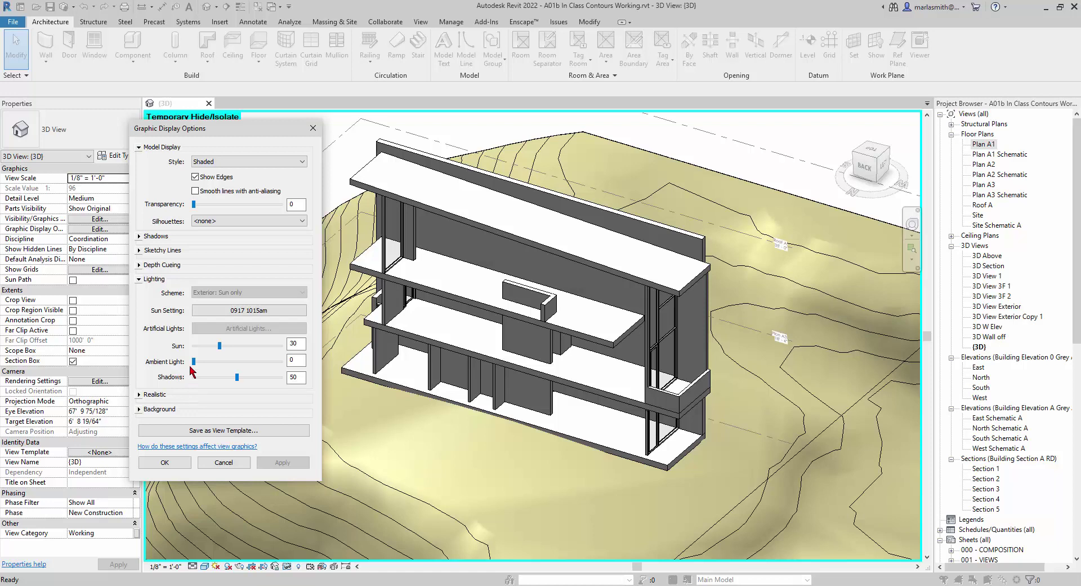
pyautogui.moveTo(194, 361); pyautogui.dragTo(218, 361)
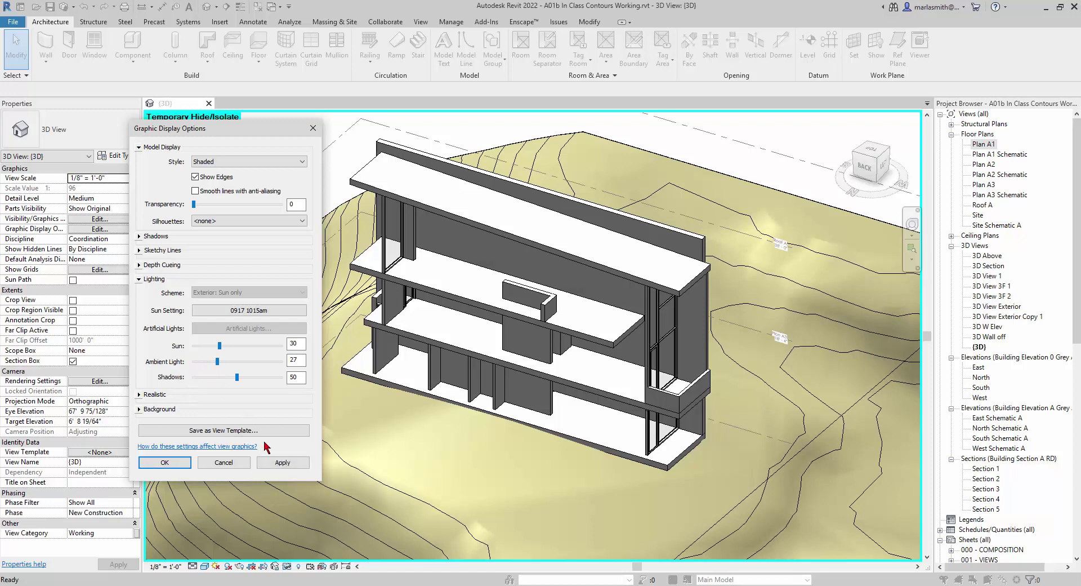
pyautogui.click(293, 466)
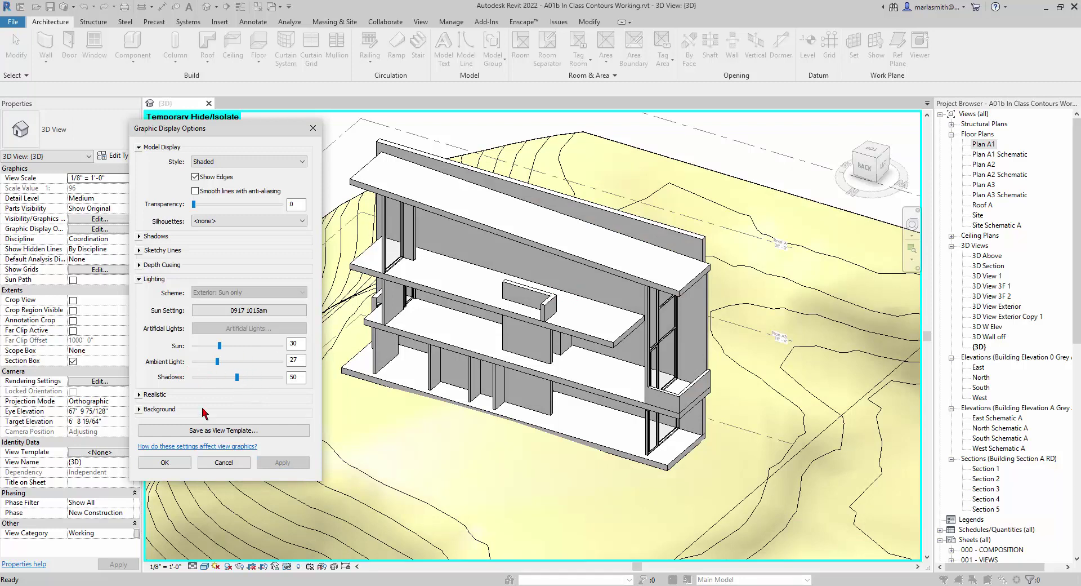
pyautogui.click(177, 464)
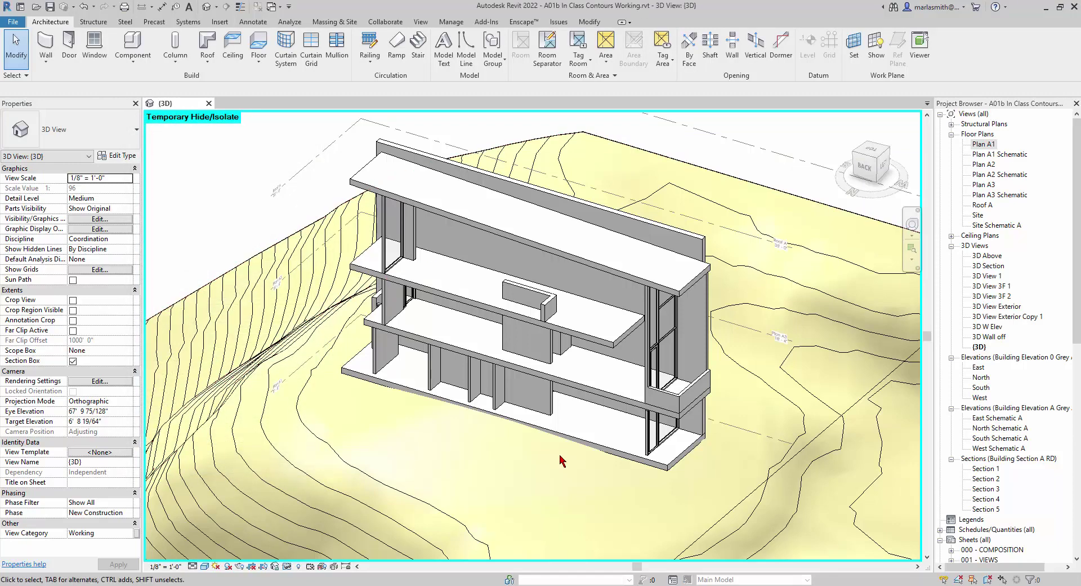
# Step: Open floor plan Plan A1, tile it beside the 3D view and frame the imported stair lines in both views
pyautogui.keyDown('shift'); pyautogui.moveTo(562, 462); pyautogui.dragTo(538, 461, button='middle'); pyautogui.keyUp('shift')
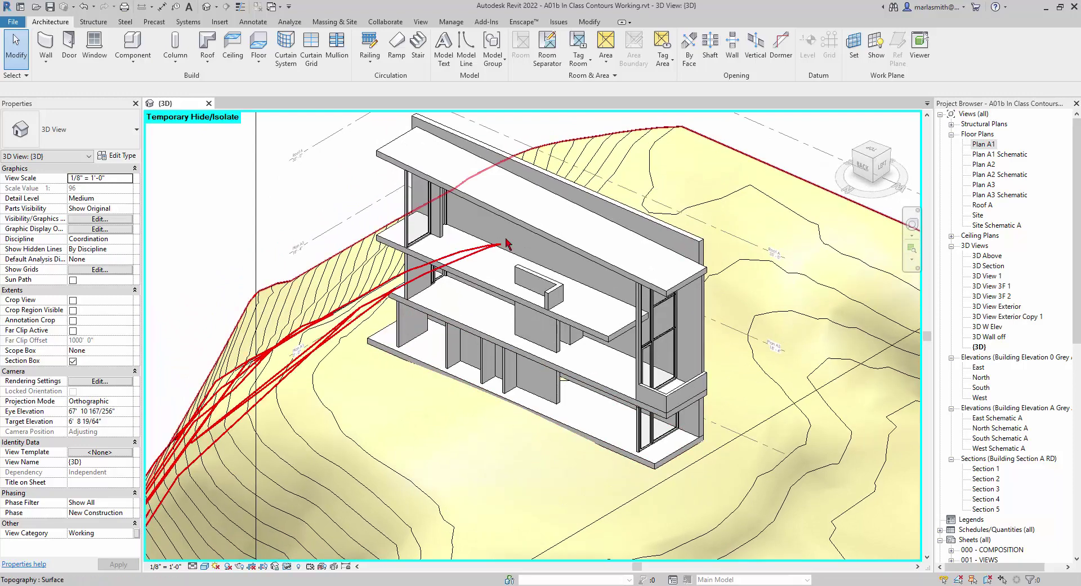
pyautogui.doubleClick(984, 144)
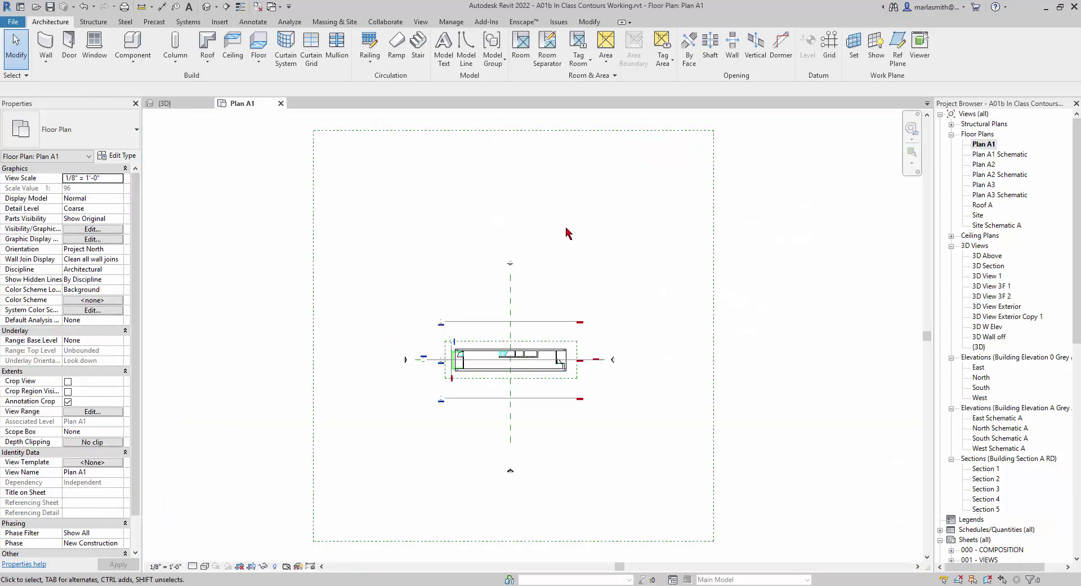
pyautogui.press('w')
pyautogui.press('t')
pyautogui.press('z')
pyautogui.press('a')
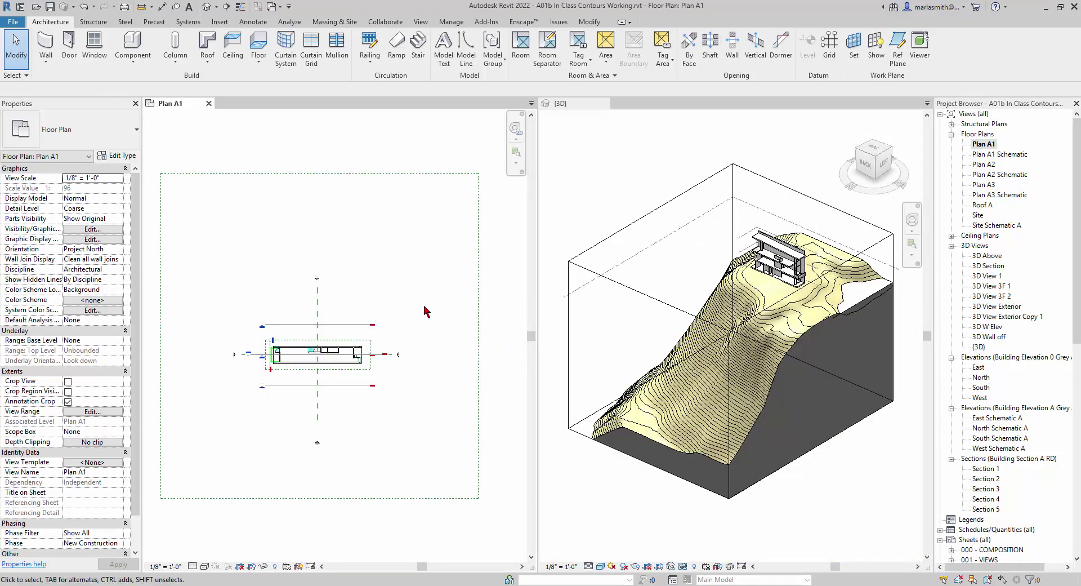
pyautogui.scroll(10, 372, 343)
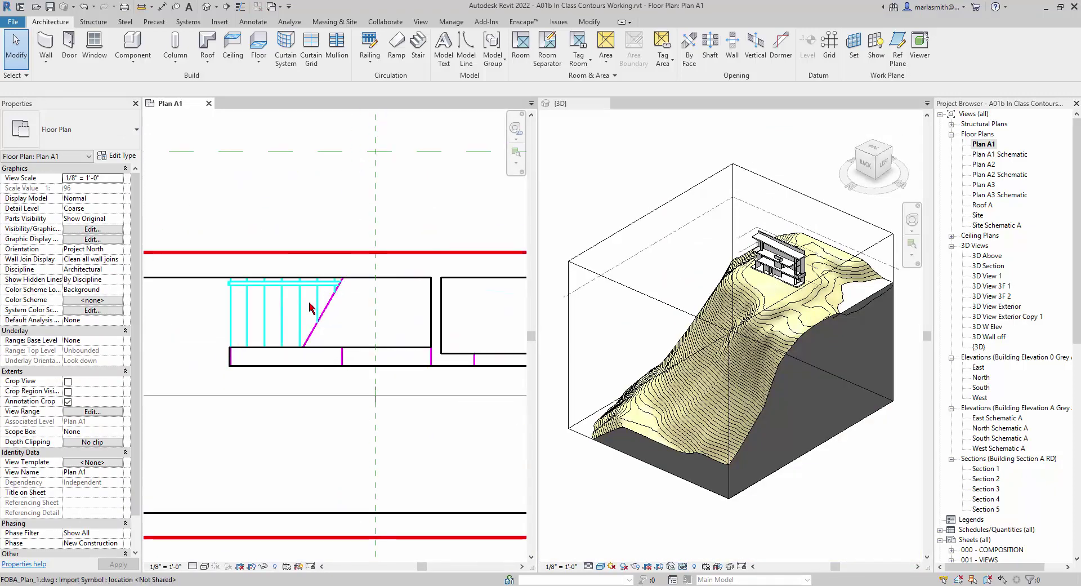
pyautogui.scroll(10, 747, 264)
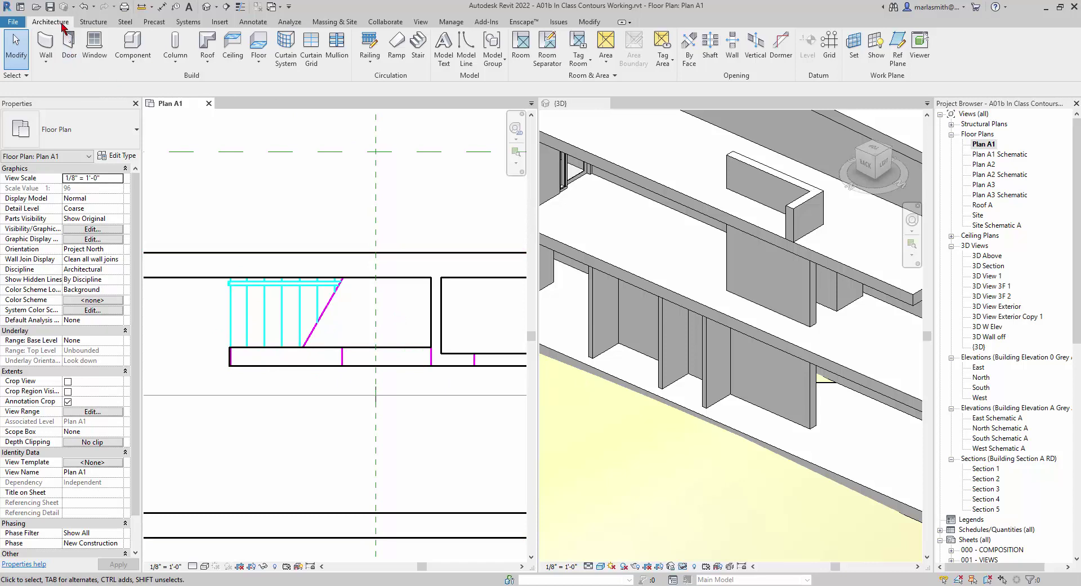
# Step: Start a stair with the assembled type 7" max riser 11" tread White and review its type properties
pyautogui.click(420, 50)
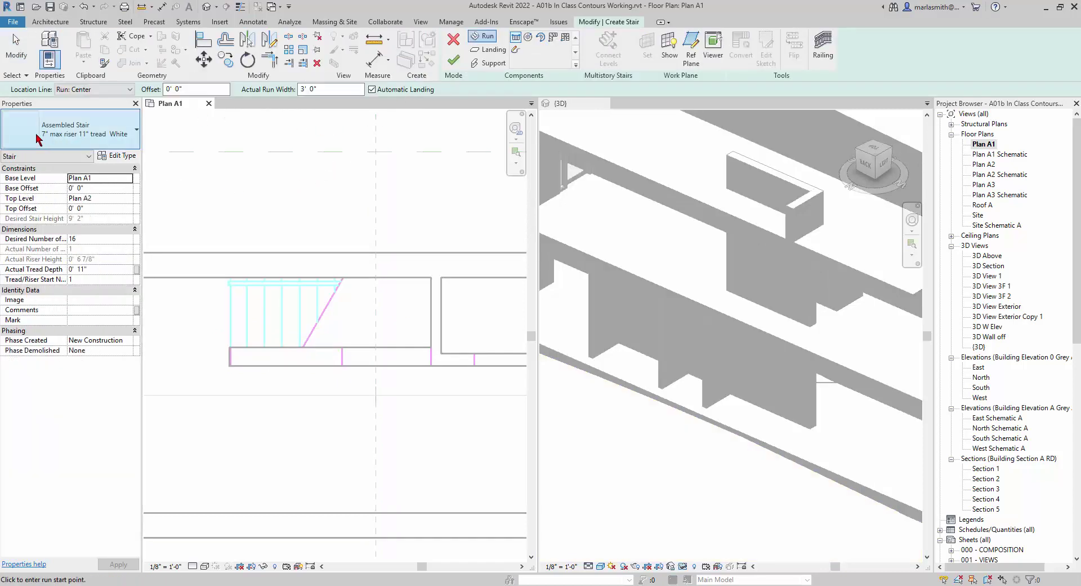
pyautogui.click(132, 138)
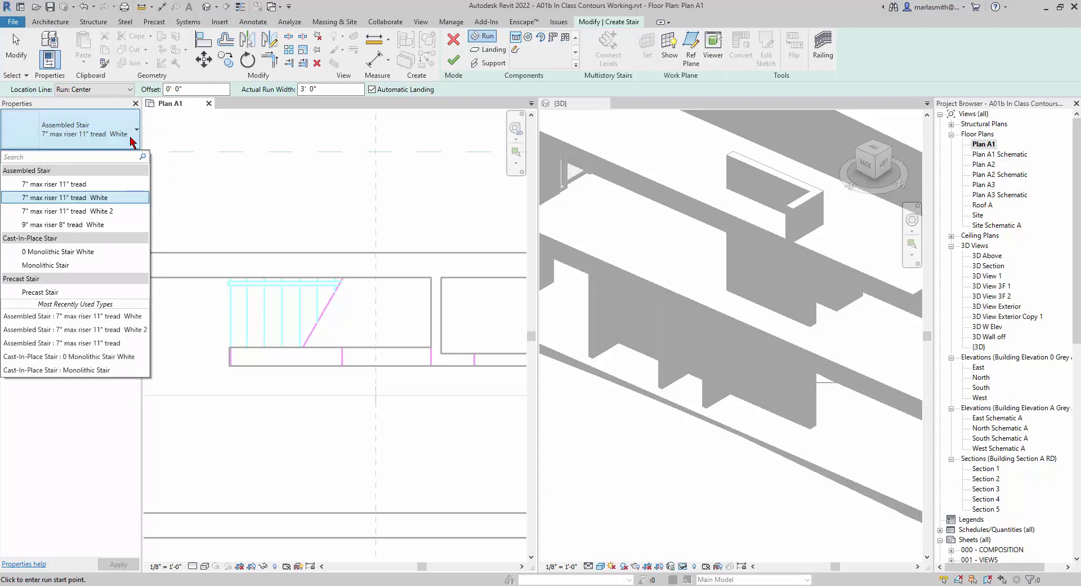
pyautogui.click(80, 198)
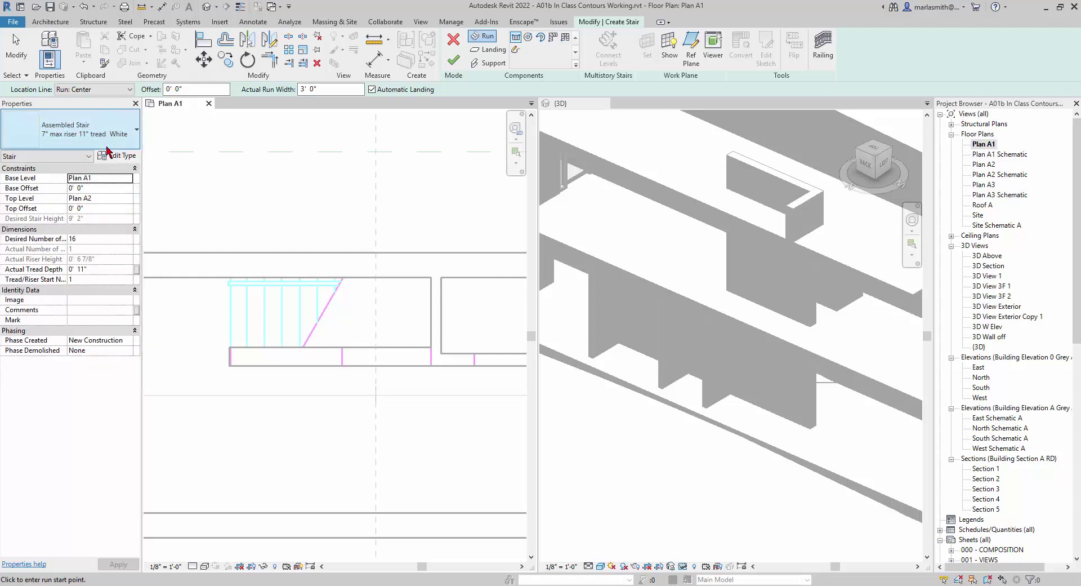
pyautogui.click(124, 160)
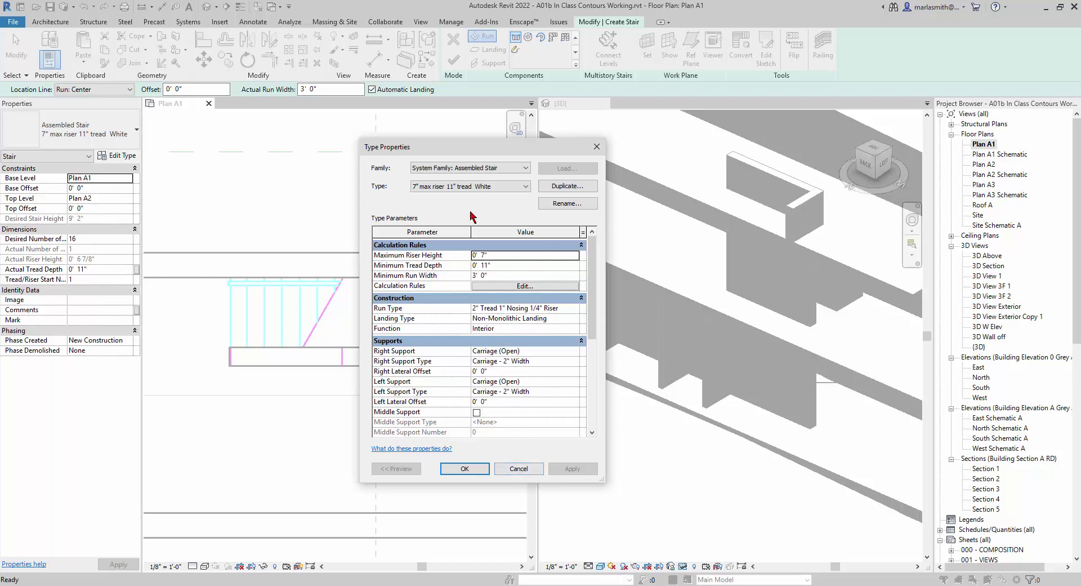
pyautogui.click(519, 469)
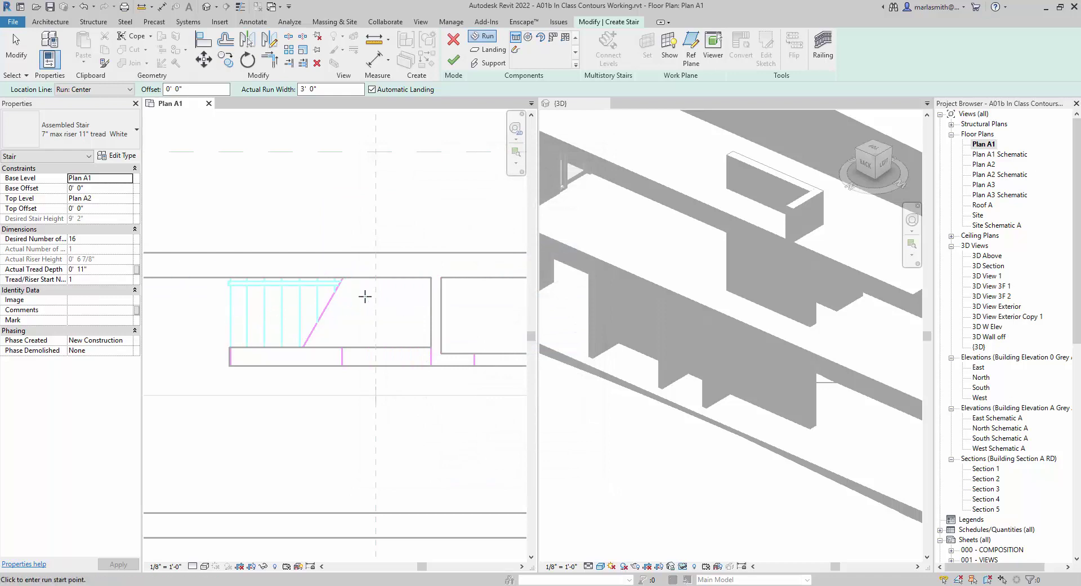
# Step: Change the stair type to 9" max riser 8" tread White and review its riser and tread rules
pyautogui.click(129, 138)
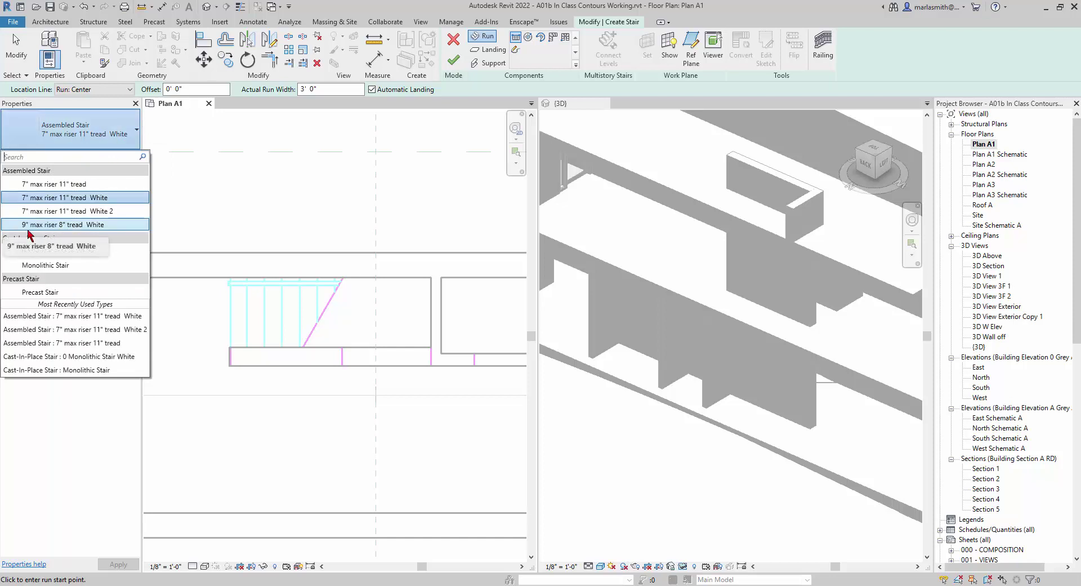
pyautogui.click(74, 224)
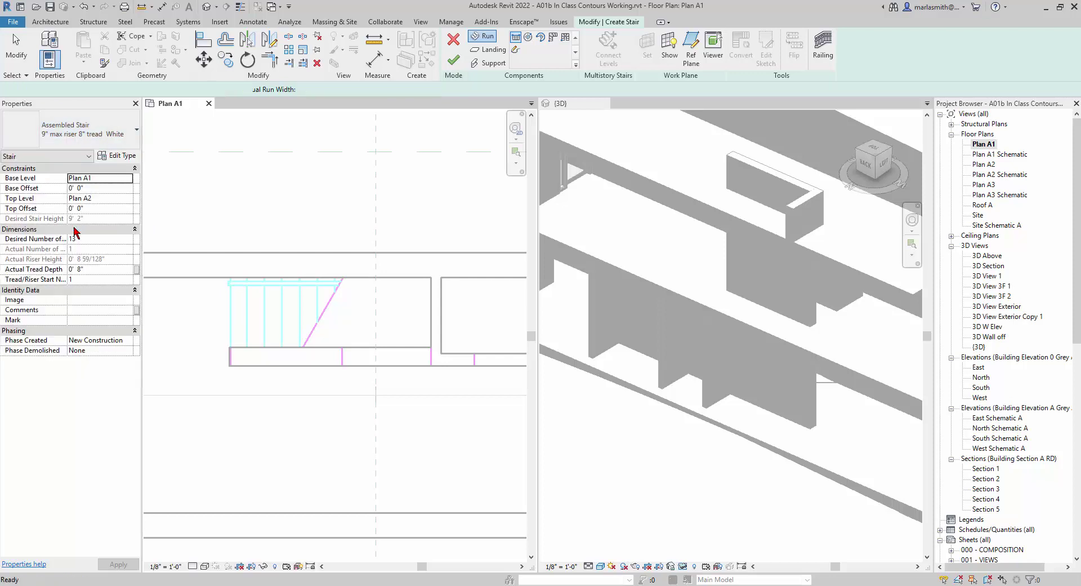
pyautogui.click(123, 158)
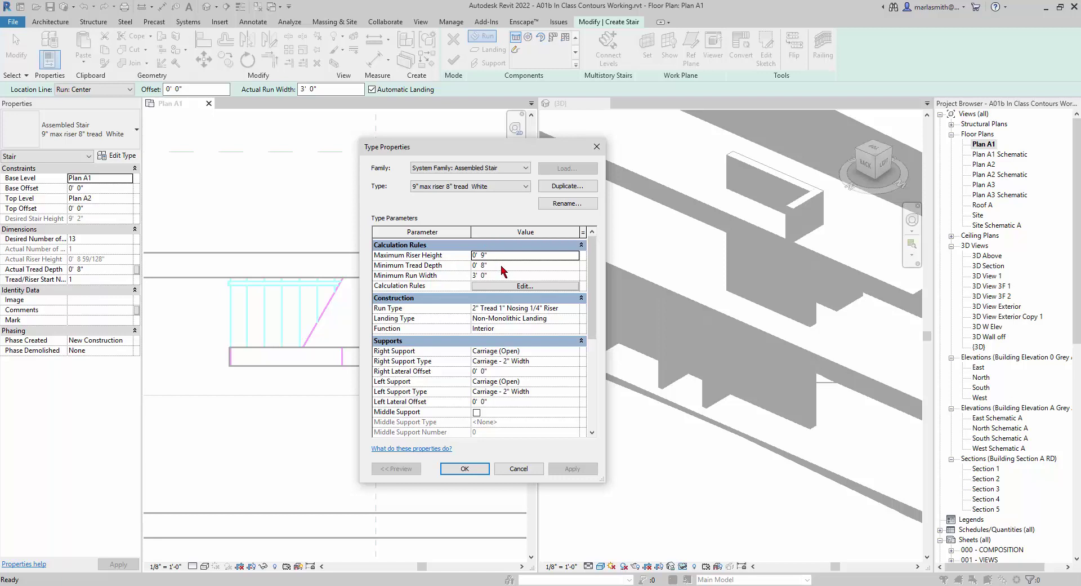
pyautogui.click(515, 470)
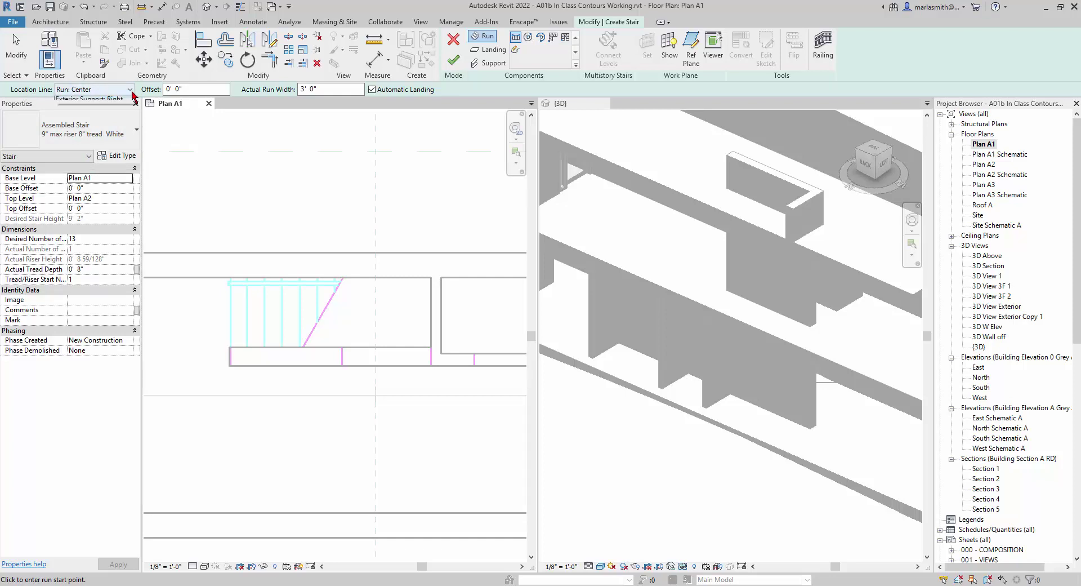
# Step: Create a straight 13-riser stair along the wall from the left end of the imported stair lines, using location line Run: Left
pyautogui.click(98, 90)
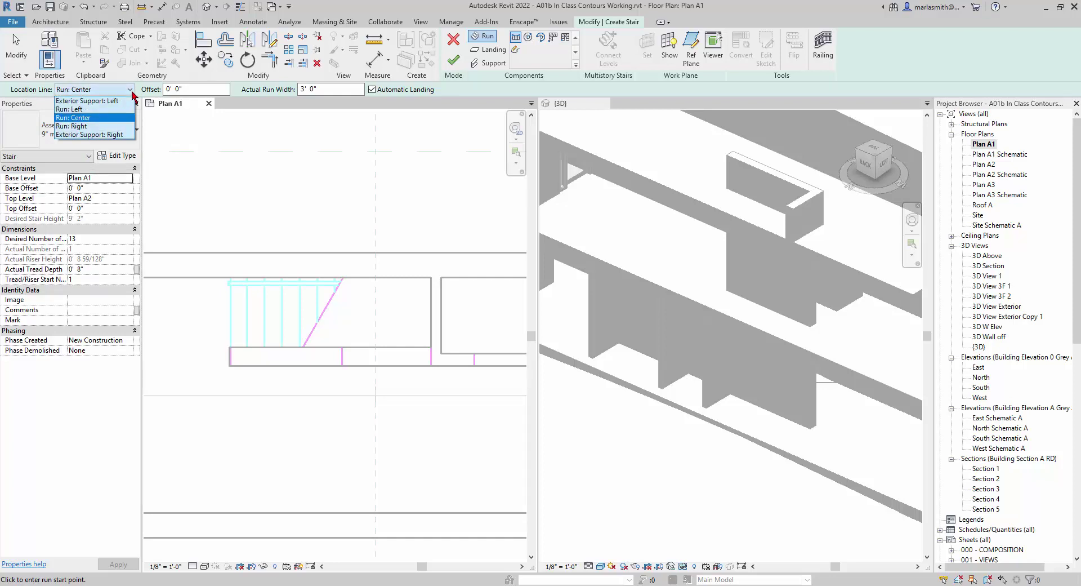
pyautogui.click(96, 110)
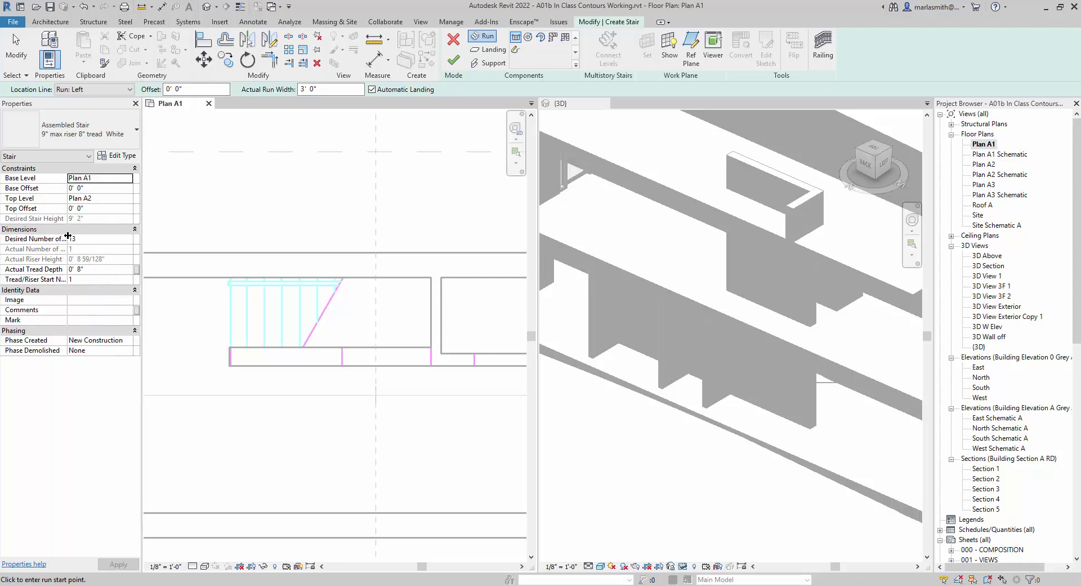
pyautogui.moveTo(68, 235); pyautogui.dragTo(80, 239)
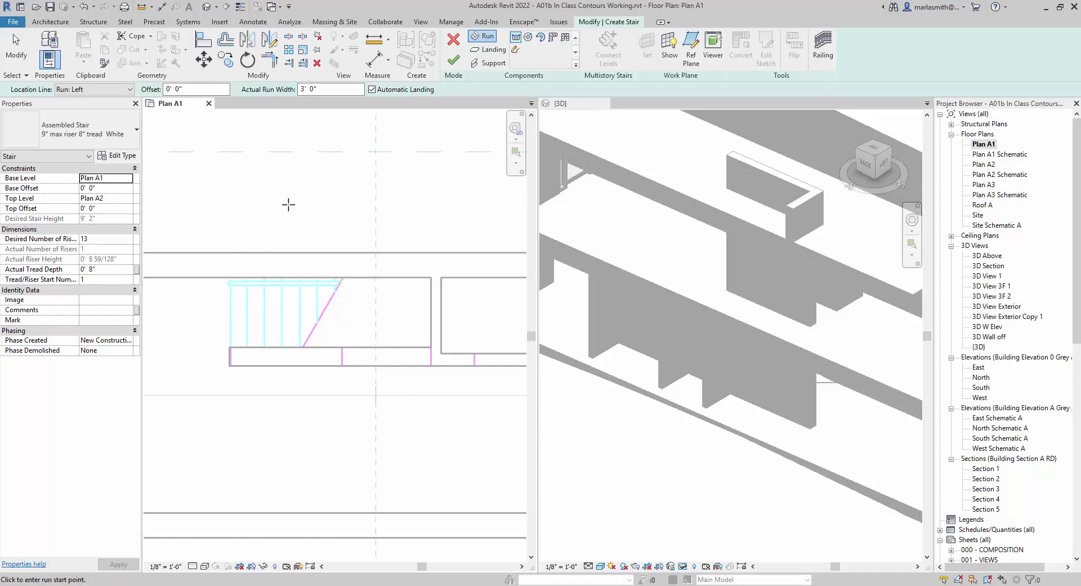
pyautogui.click(230, 277)
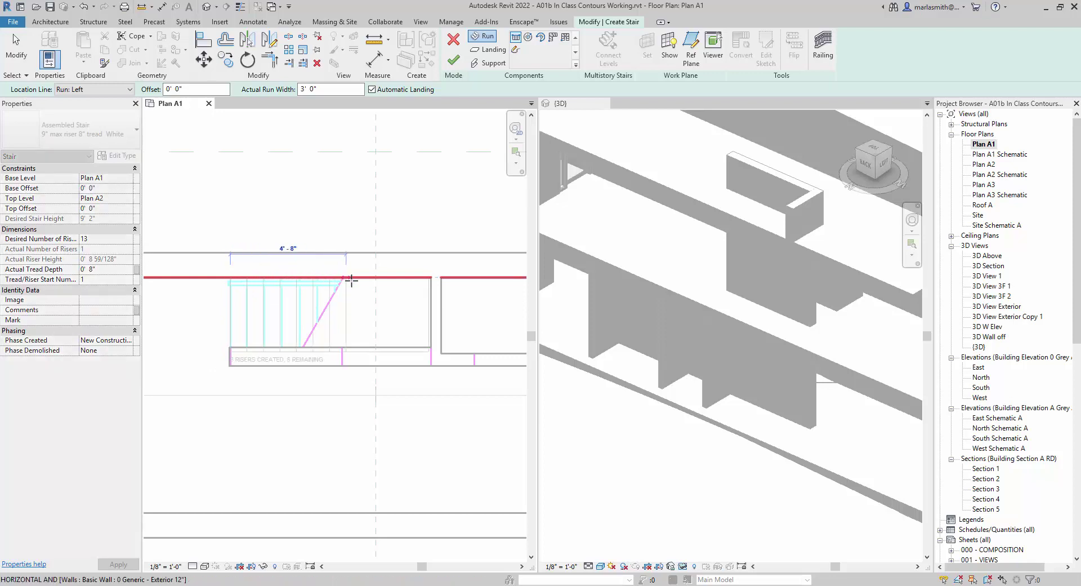
pyautogui.click(430, 278)
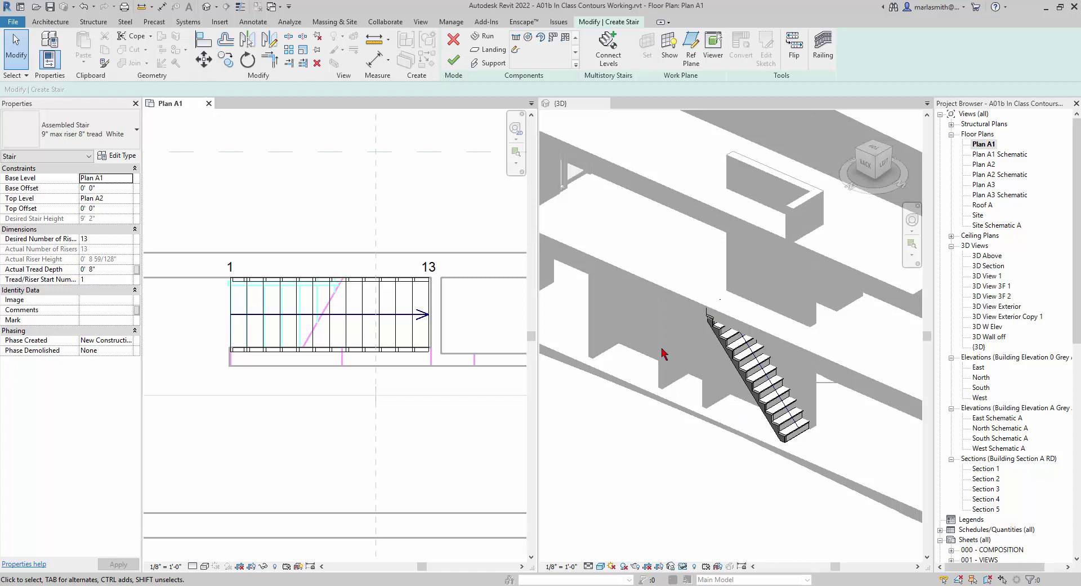
pyautogui.click(453, 62)
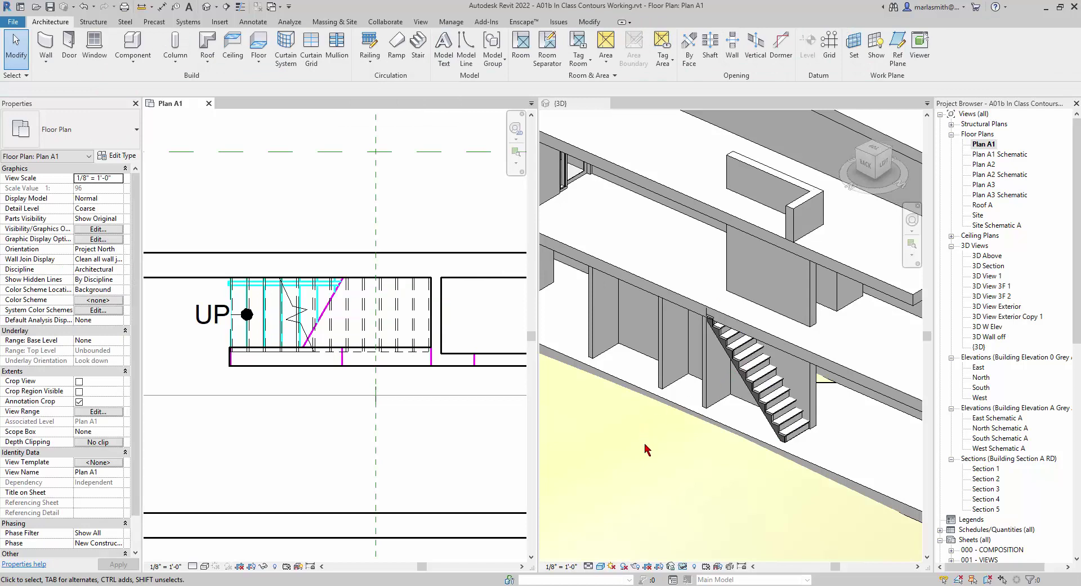
# Step: Edit the new stair and narrow its run to 2' 10" so its lower edge meets the adjacent wall line
pyautogui.click(348, 335)
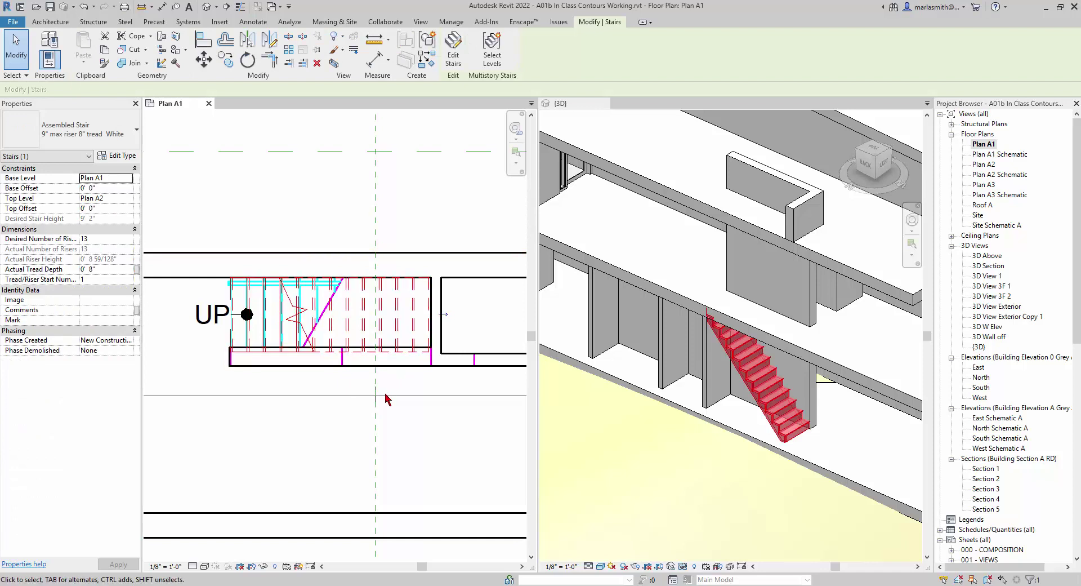
pyautogui.click(454, 57)
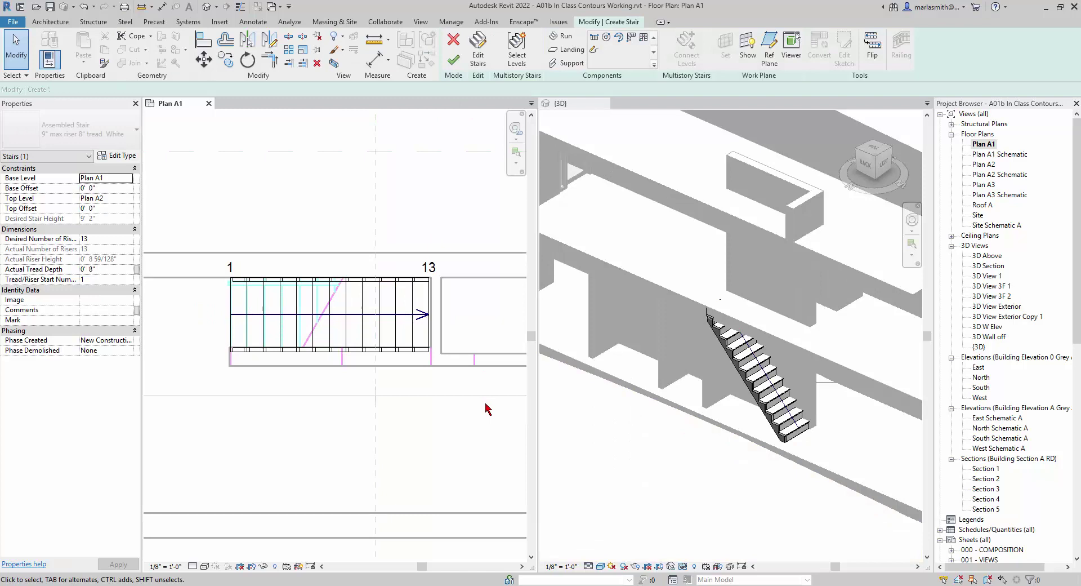
pyautogui.click(361, 358)
pyautogui.scroll(4, 330, 361)
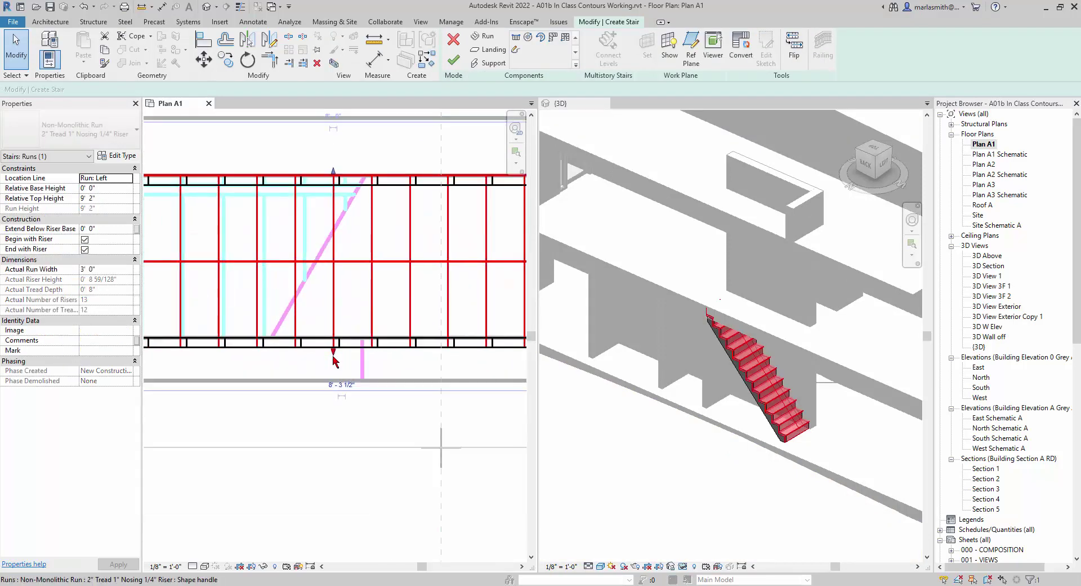
pyautogui.moveTo(334, 356)
pyautogui.mouseDown()
pyautogui.moveTo(333, 322)
pyautogui.moveTo(333, 338)
pyautogui.mouseUp()
pyautogui.click(333, 337)
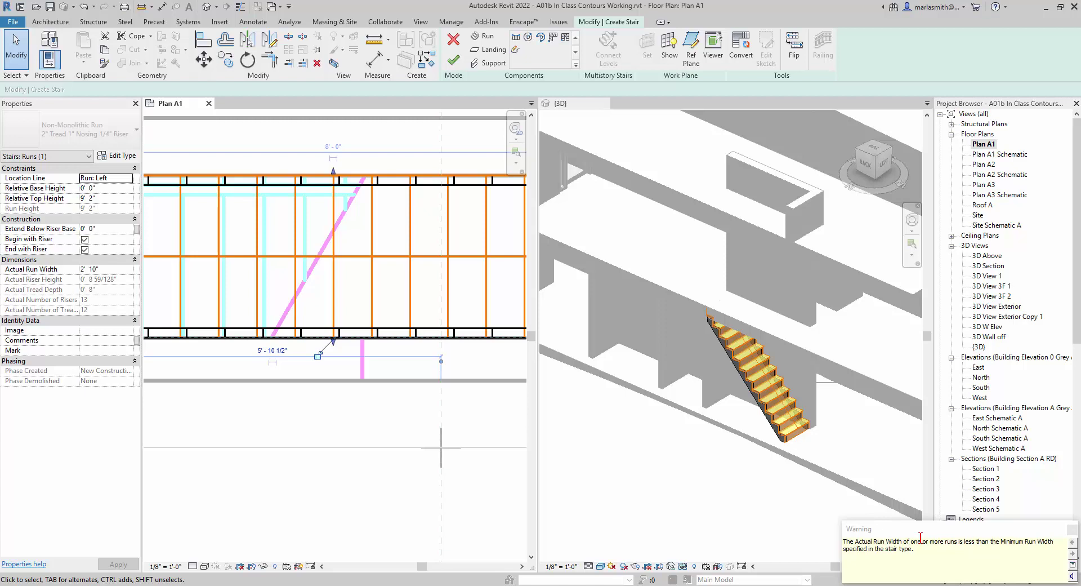
pyautogui.click(1072, 529)
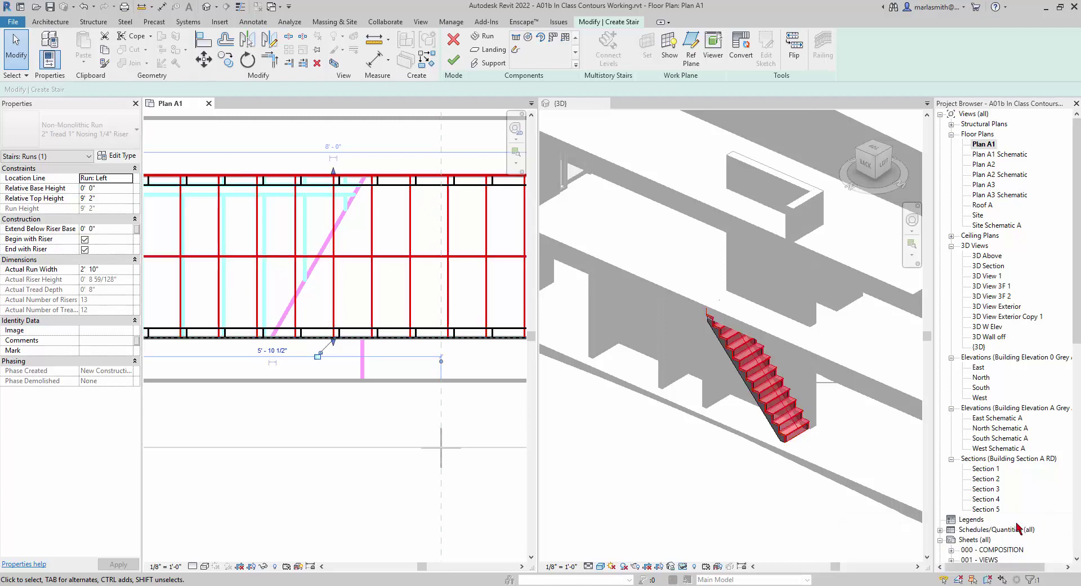
pyautogui.click(677, 503)
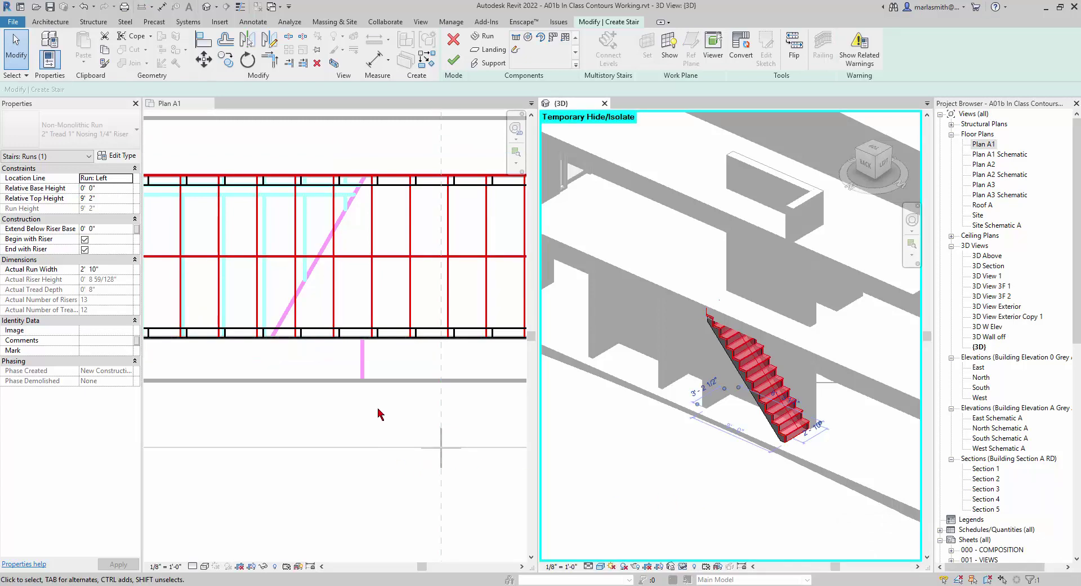
pyautogui.click(454, 60)
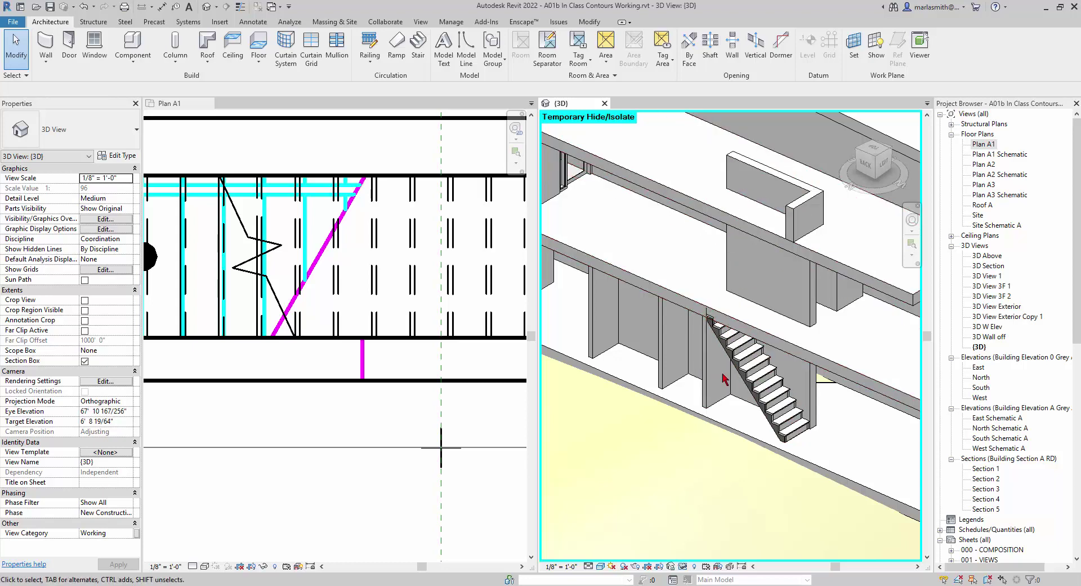
# Step: Copy the stair and paste it aligned to level Plan A2
pyautogui.click(745, 369)
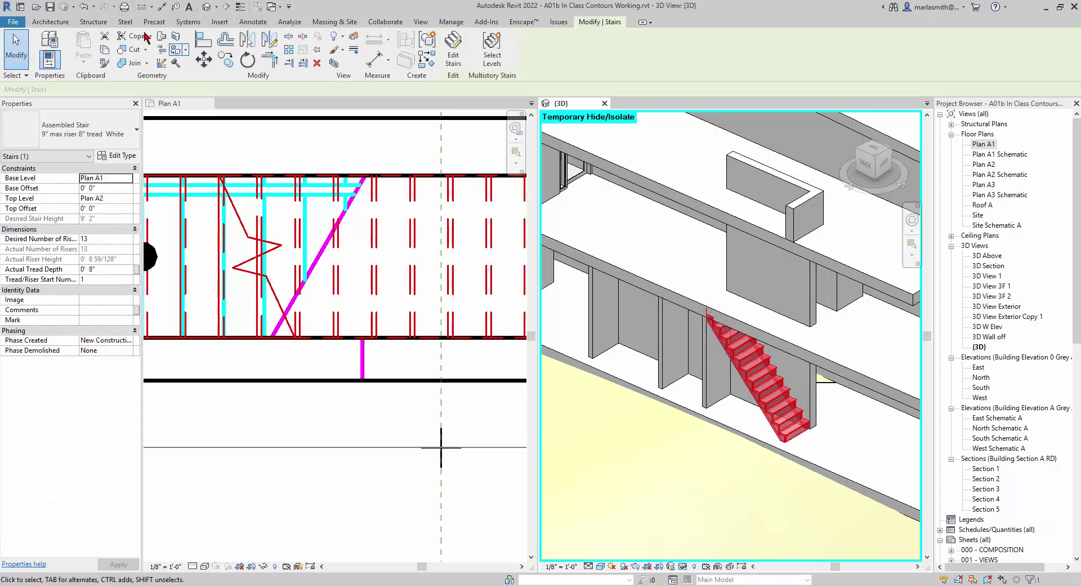
pyautogui.click(106, 52)
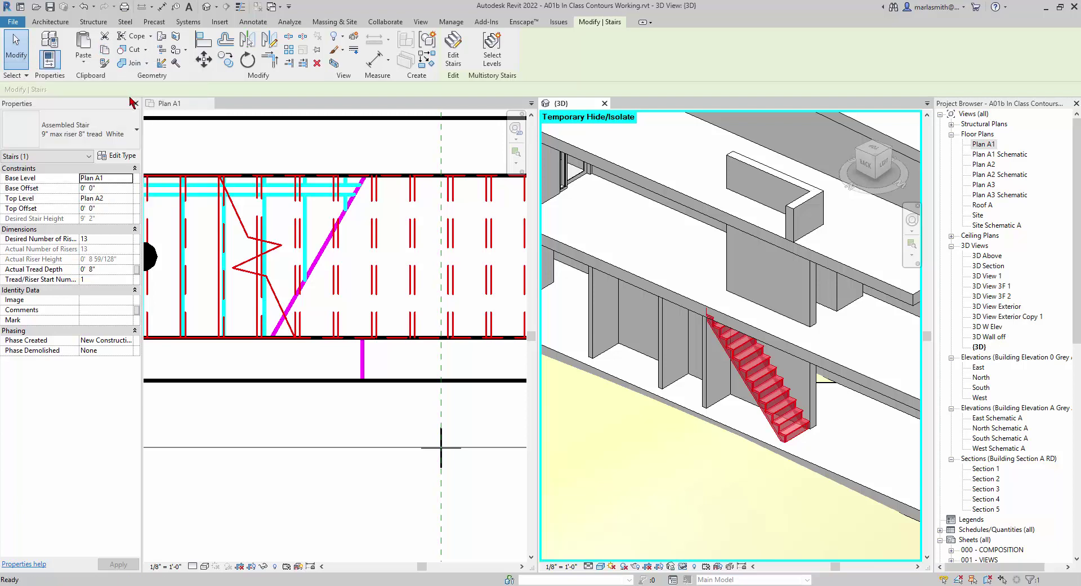
pyautogui.click(84, 61)
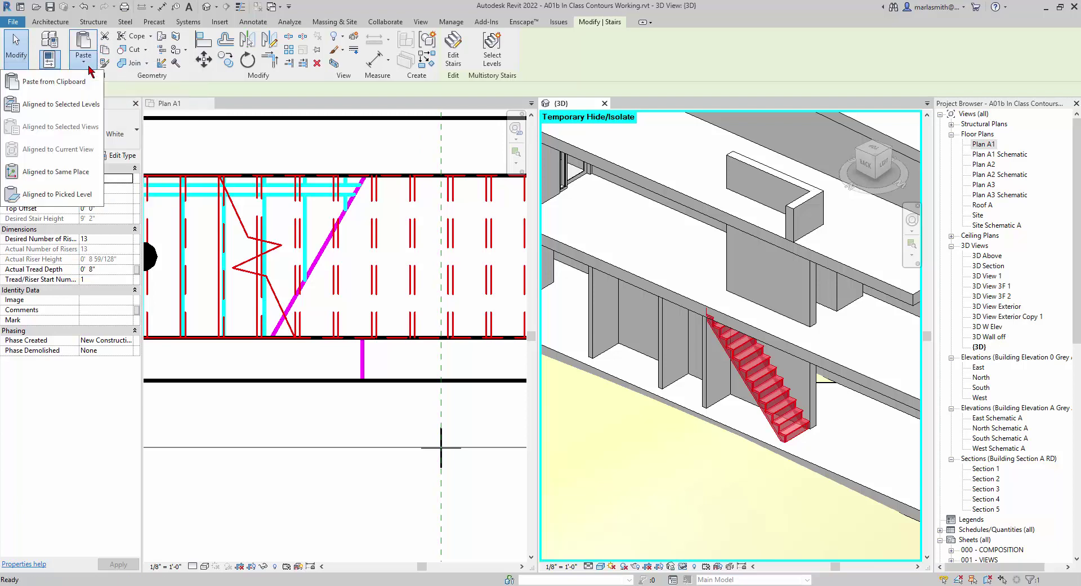
pyautogui.click(85, 103)
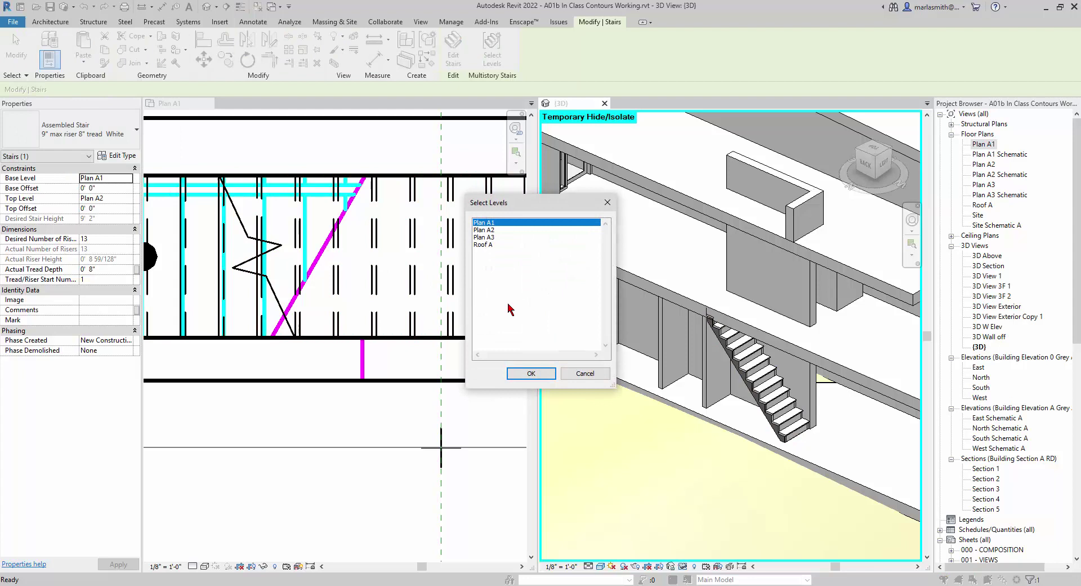
pyautogui.click(487, 230)
pyautogui.click(531, 373)
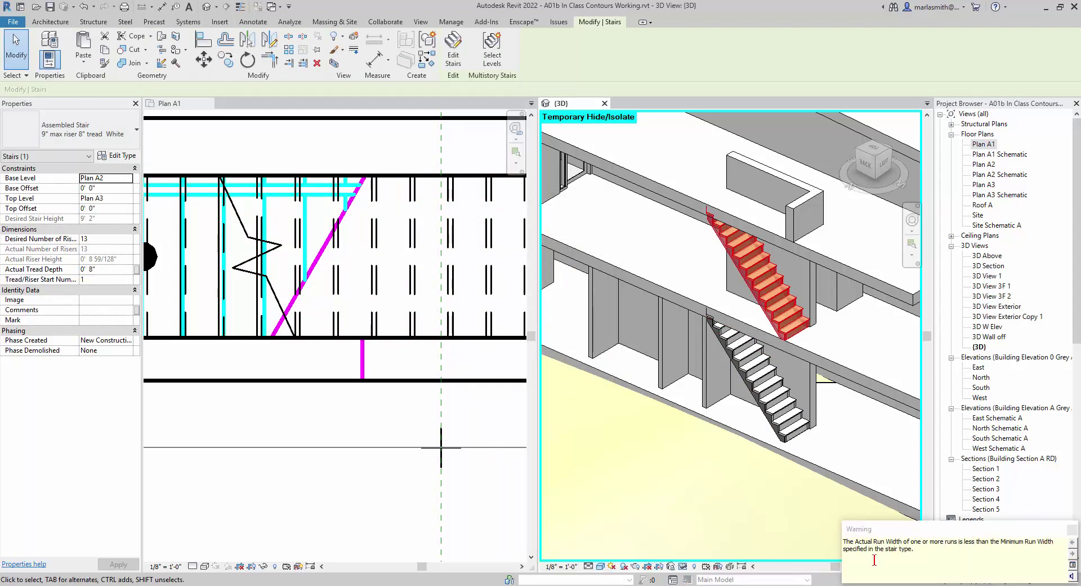
pyautogui.click(1073, 531)
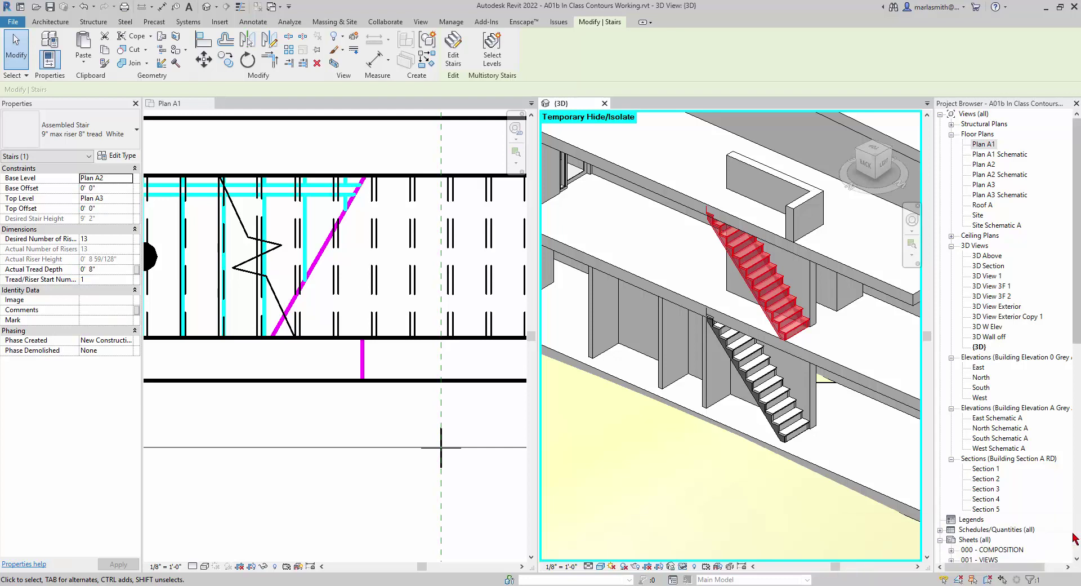
# Step: Set the Minimum Run Width of the 9" max riser 8" tread White stair type to 2'
pyautogui.click(128, 156)
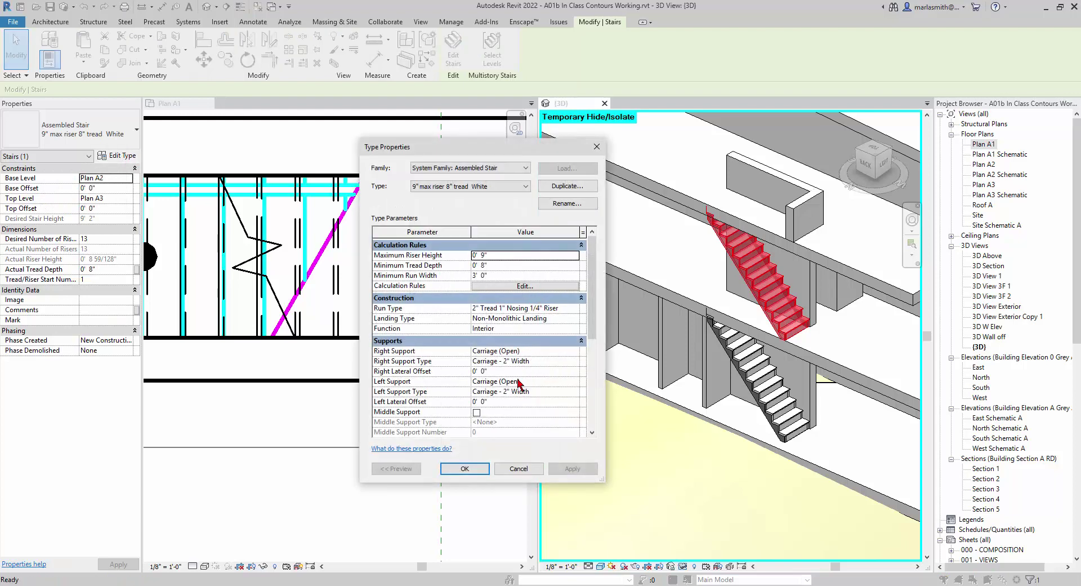
pyautogui.click(478, 275)
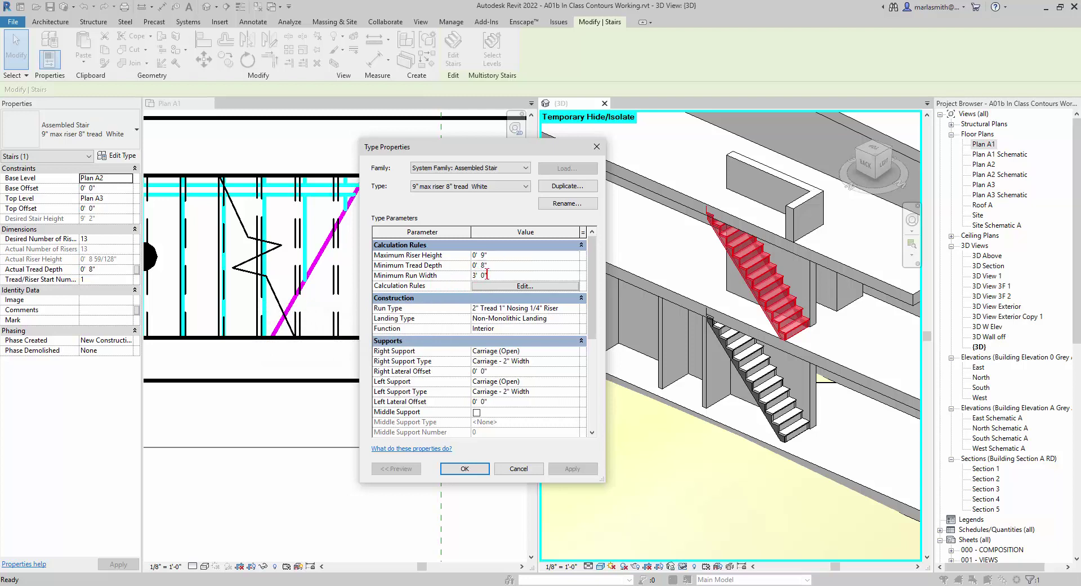
pyautogui.moveTo(487, 274); pyautogui.dragTo(451, 277)
pyautogui.write('2')
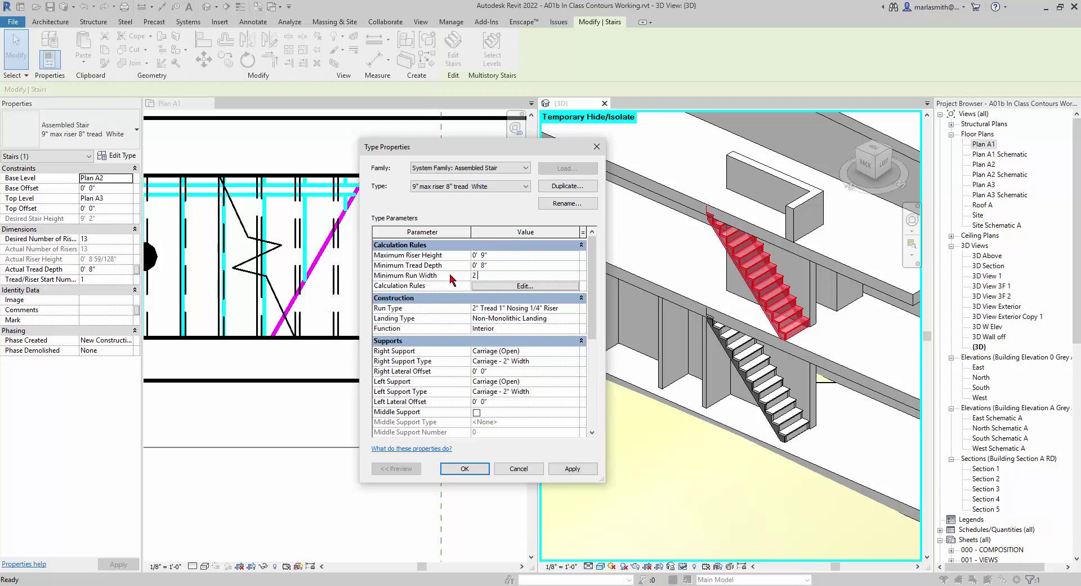
pyautogui.click(464, 469)
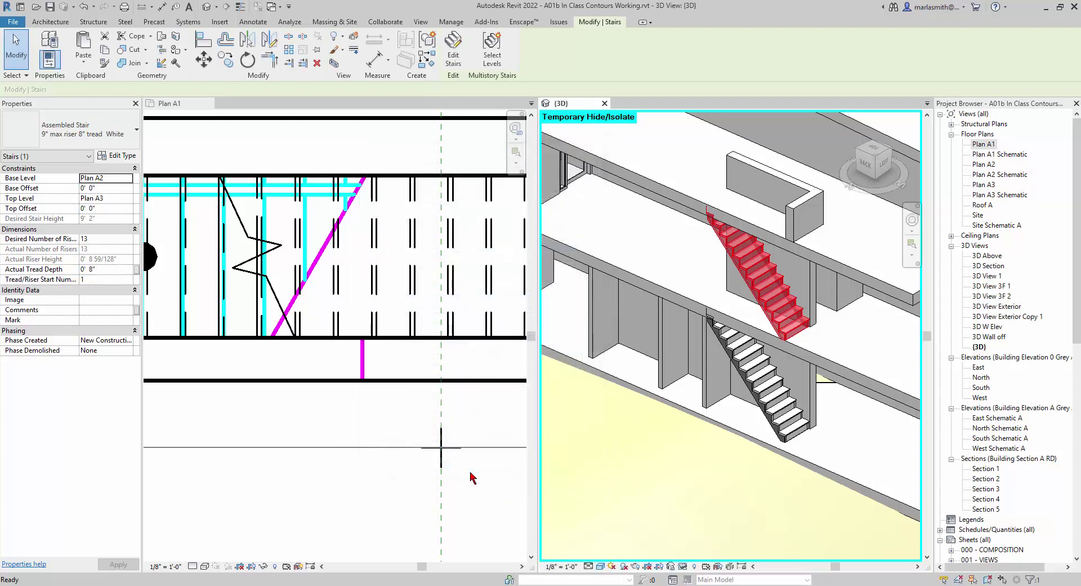
pyautogui.click(680, 458)
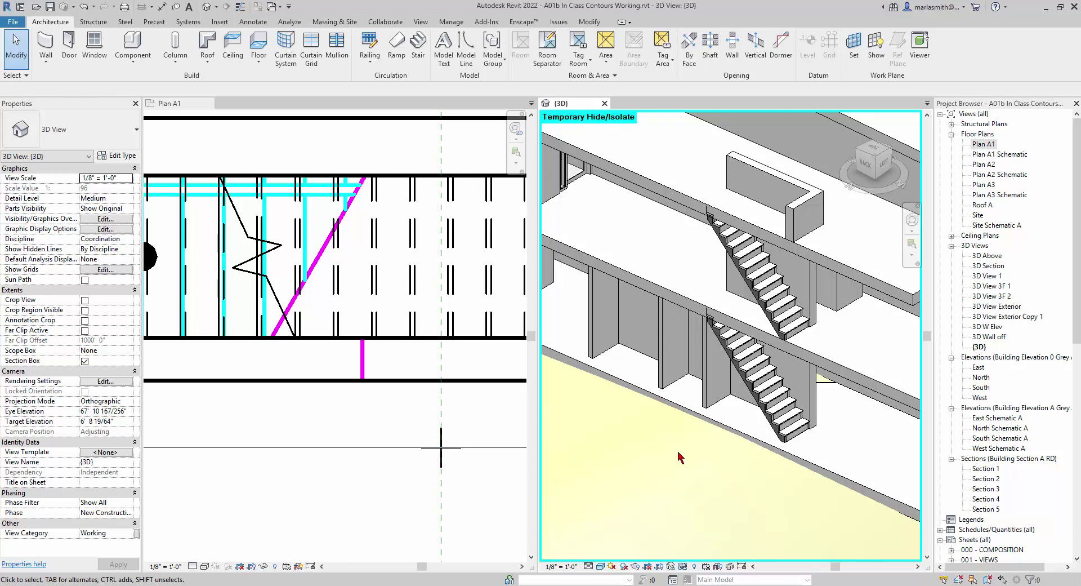
# Step: Start a rectangular shaft opening in Plan A1 with its top constraint set up to level Plan A3
pyautogui.click(366, 155)
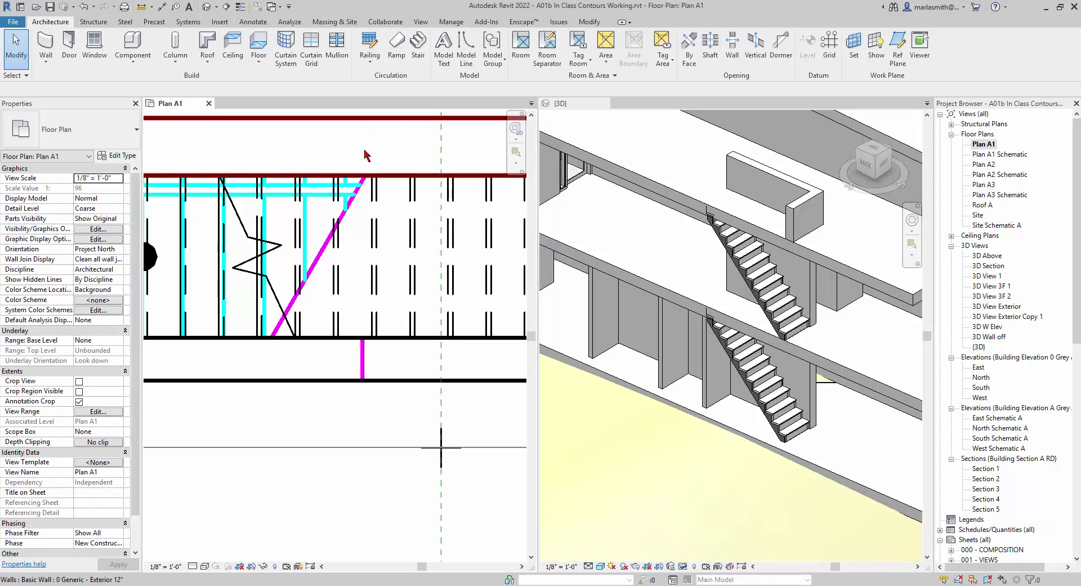
pyautogui.scroll(-4, 366, 155)
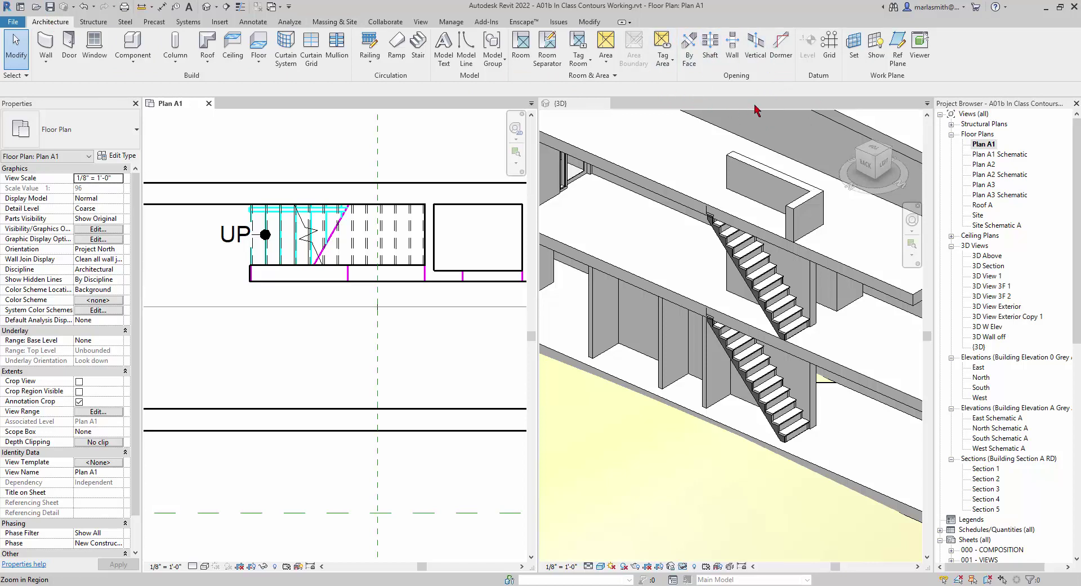
pyautogui.click(711, 53)
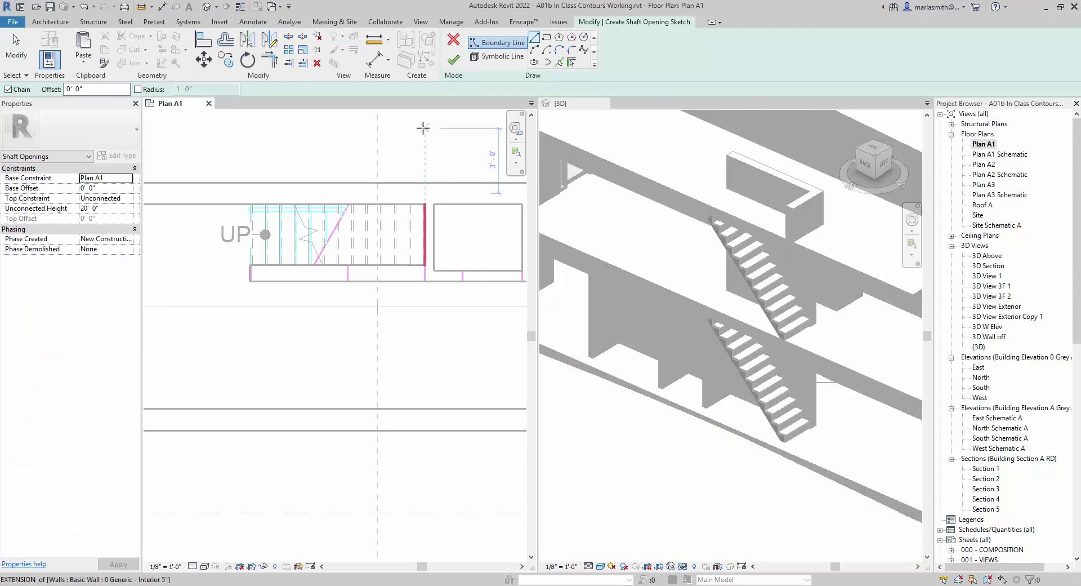
pyautogui.click(547, 38)
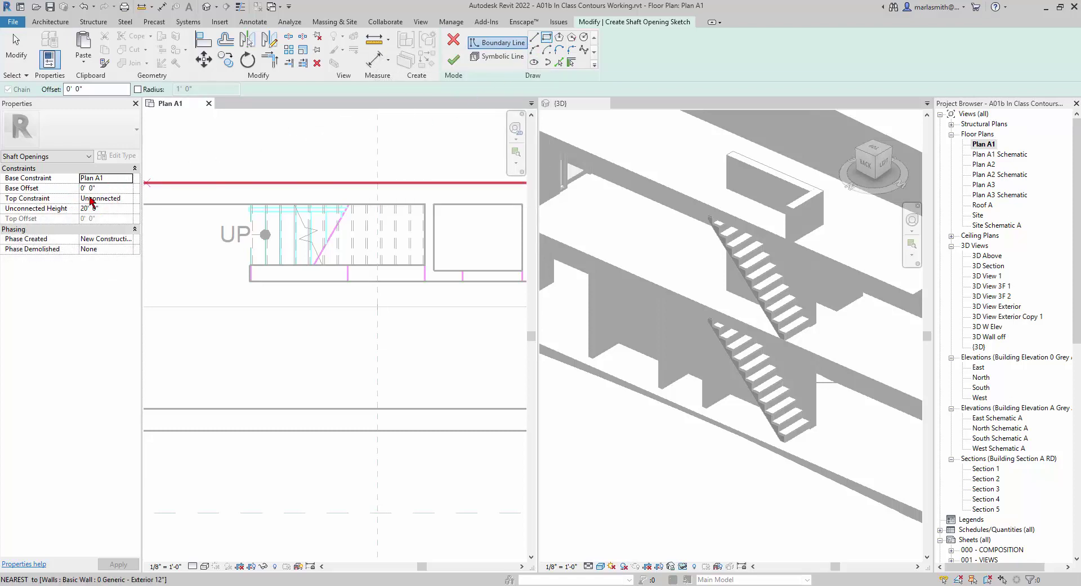
pyautogui.click(129, 200)
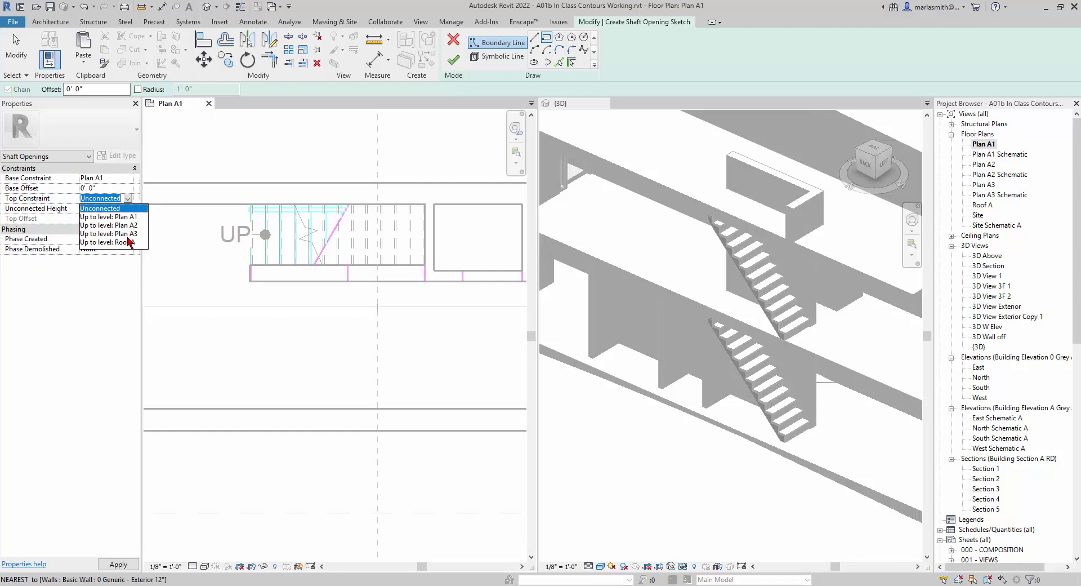
pyautogui.click(129, 233)
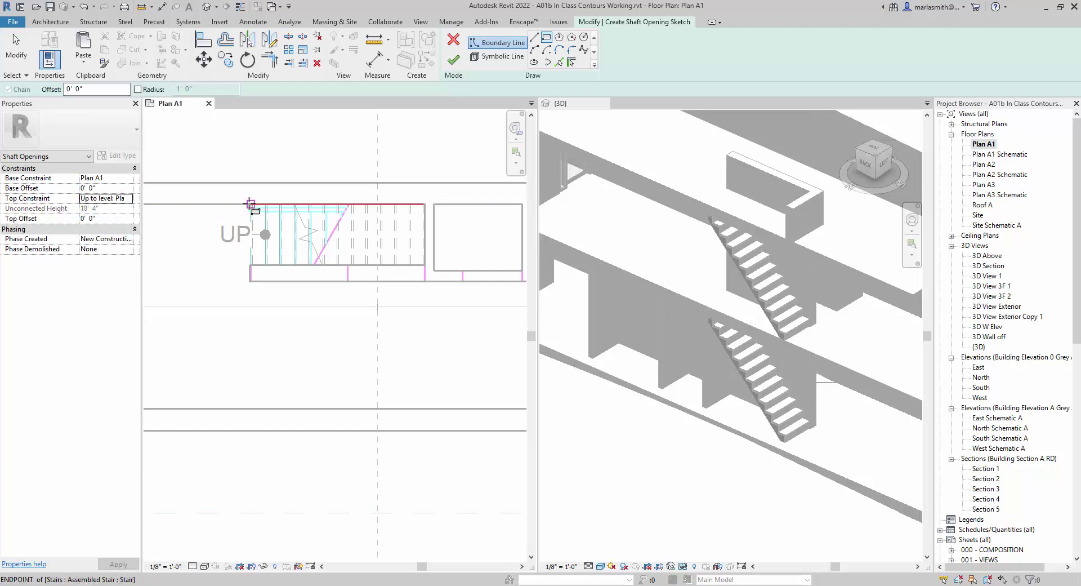
# Step: Sketch the shaft boundary as a rectangle about 8' by 2' 10" around the stair outline and finish the opening
pyautogui.click(250, 204)
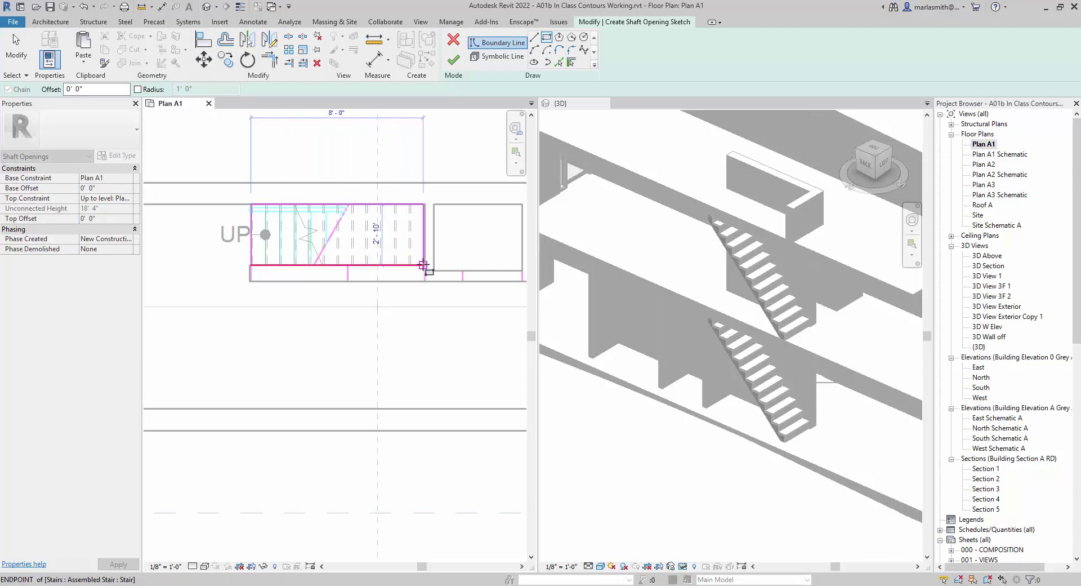
pyautogui.scroll(5, 426, 265)
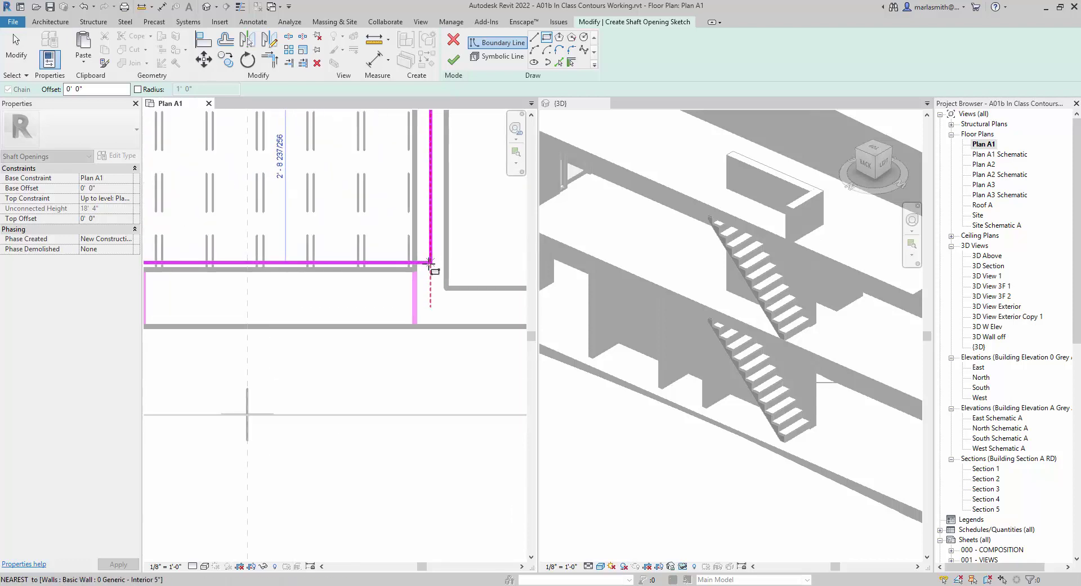
pyautogui.click(417, 270)
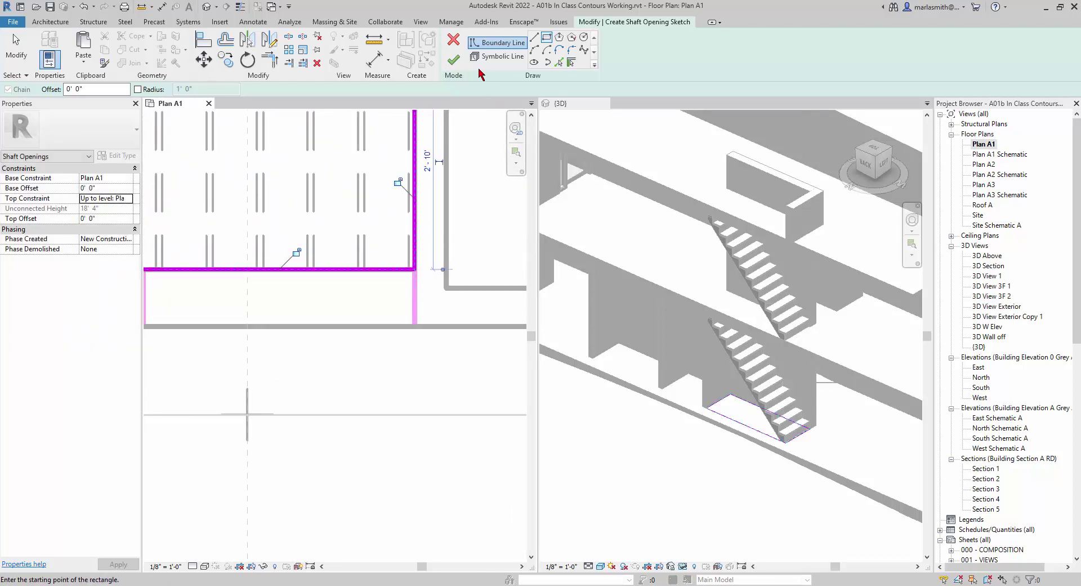
pyautogui.click(454, 60)
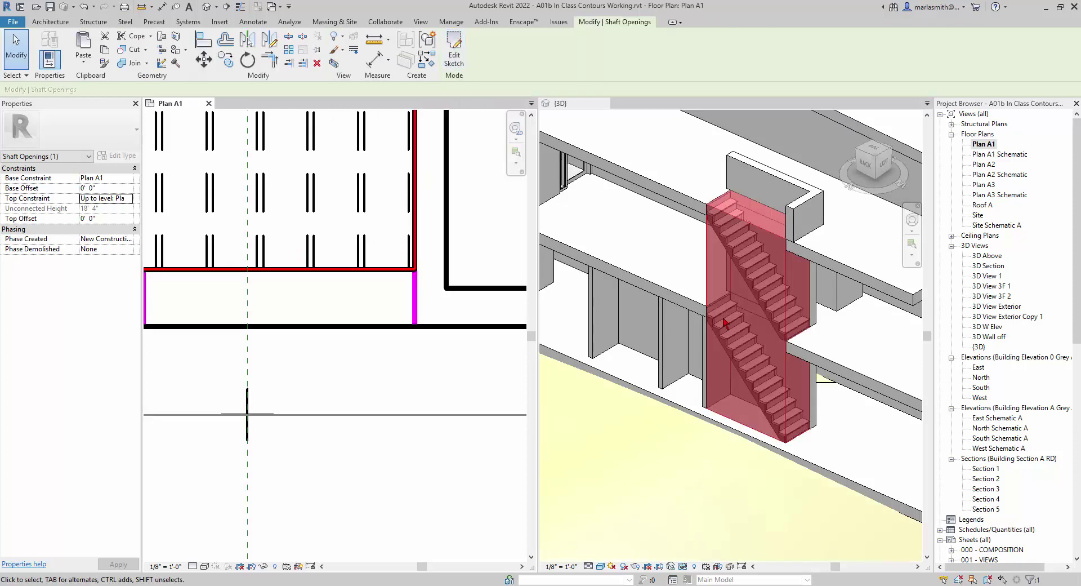
pyautogui.click(697, 474)
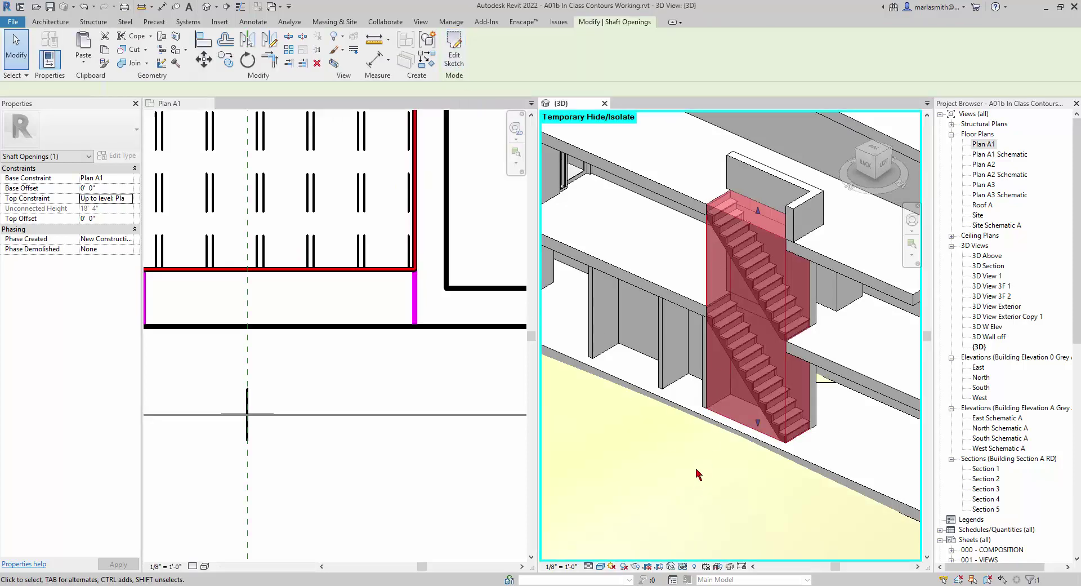
pyautogui.press('Escape')
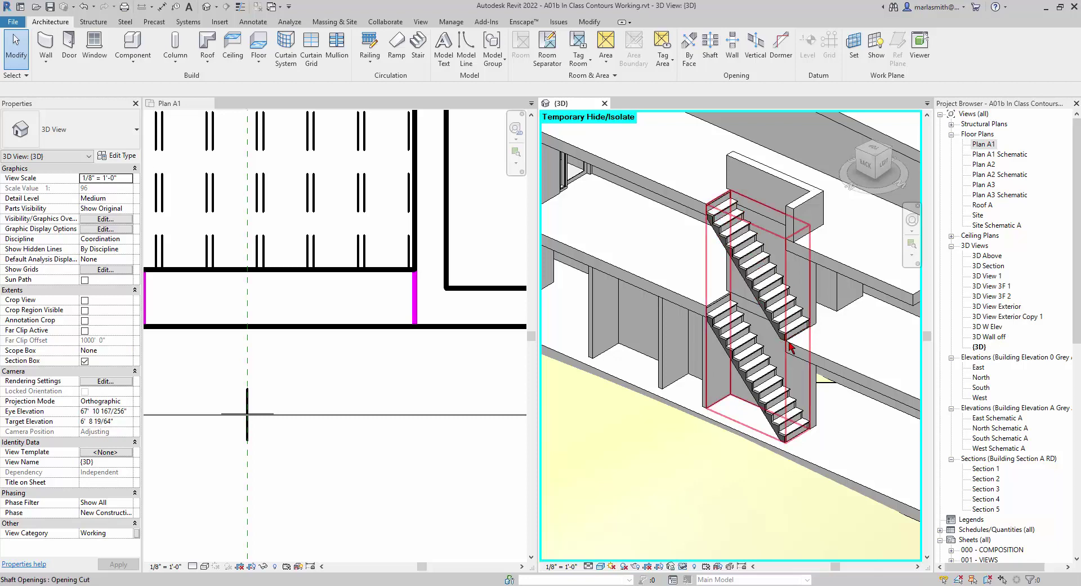
# Step: Try editing the shaft sketch by moving its short boundary line at the UP end inward about one tread
pyautogui.click(791, 346)
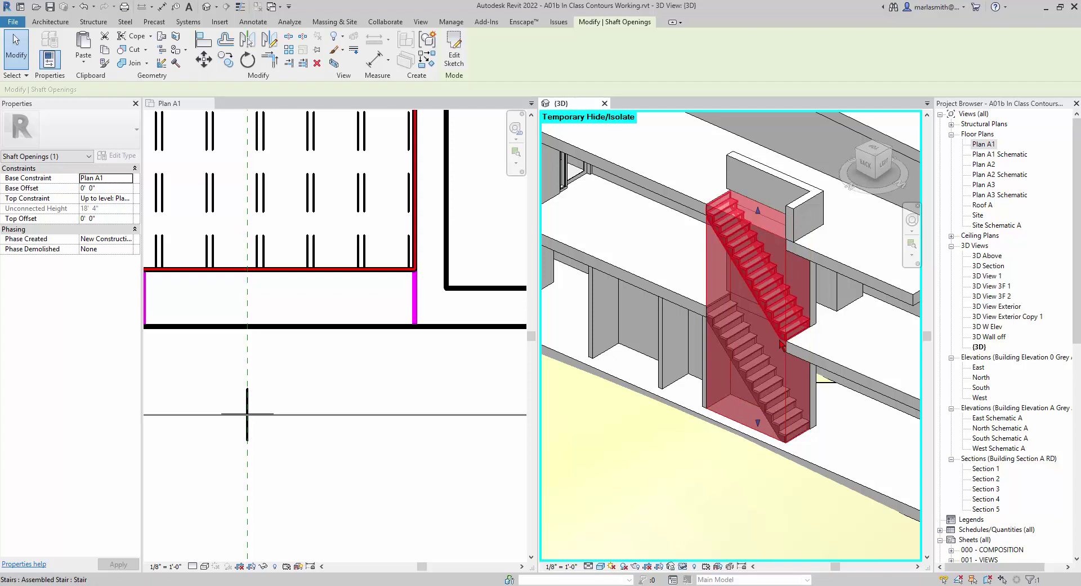
pyautogui.scroll(-2, 570, 337)
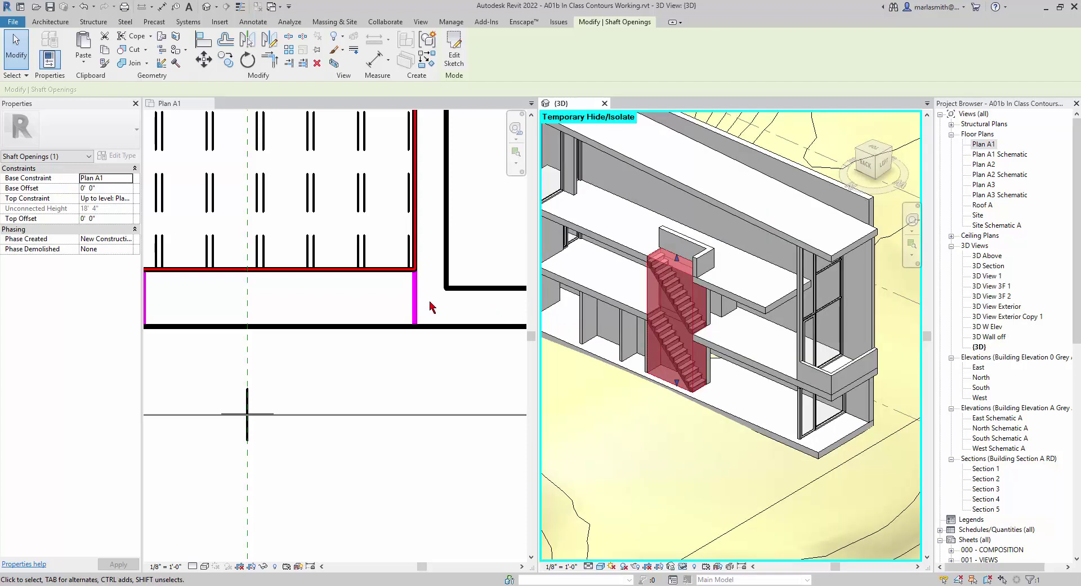
pyautogui.scroll(-3, 431, 307)
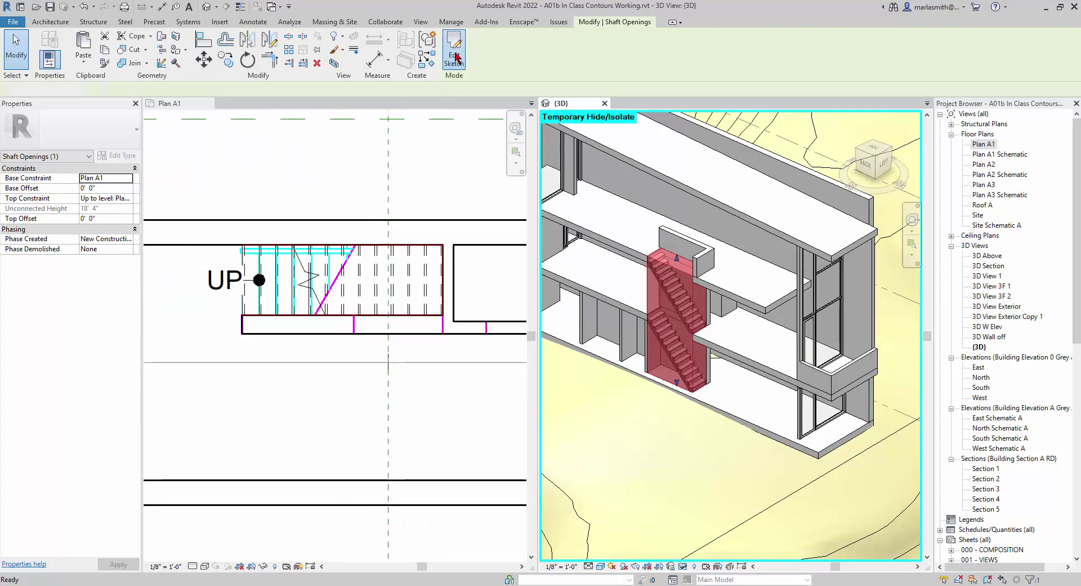
pyautogui.click(456, 58)
pyautogui.scroll(4, 234, 295)
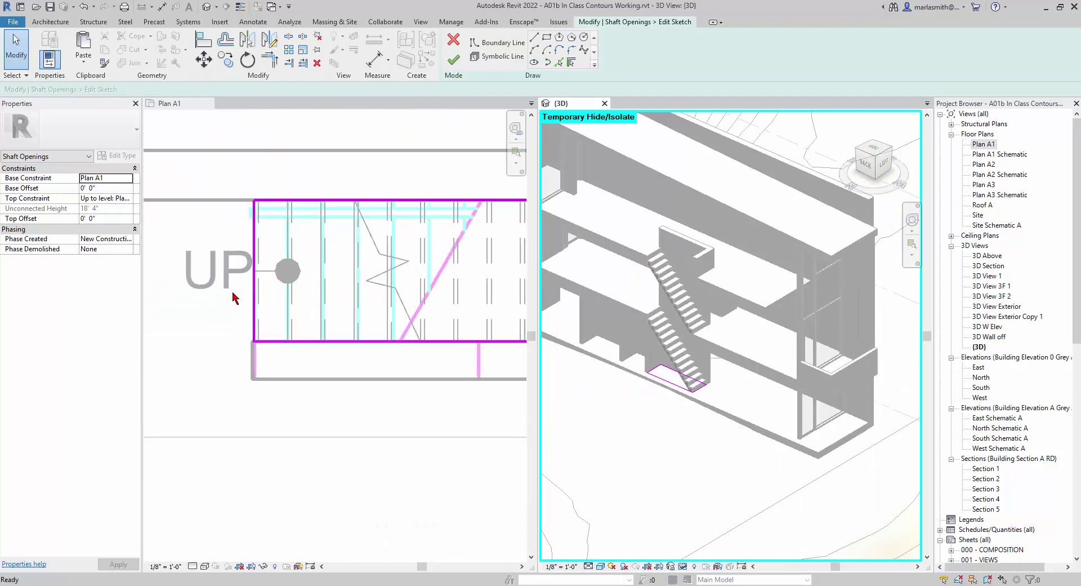
pyautogui.click(261, 286)
pyautogui.click(260, 297)
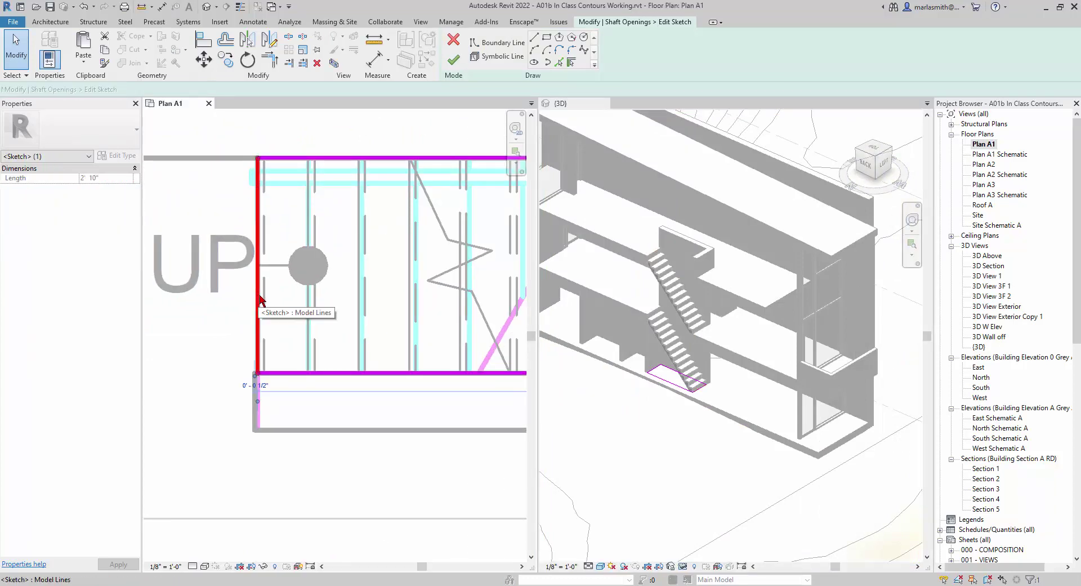
pyautogui.moveTo(261, 297); pyautogui.dragTo(308, 295)
pyautogui.click(454, 58)
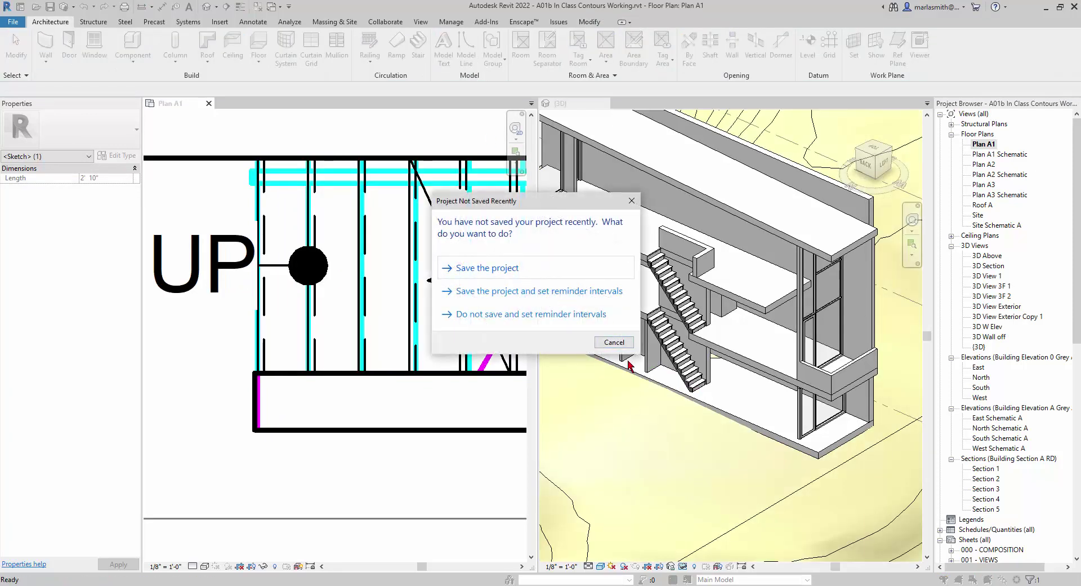
pyautogui.click(614, 342)
pyautogui.click(690, 416)
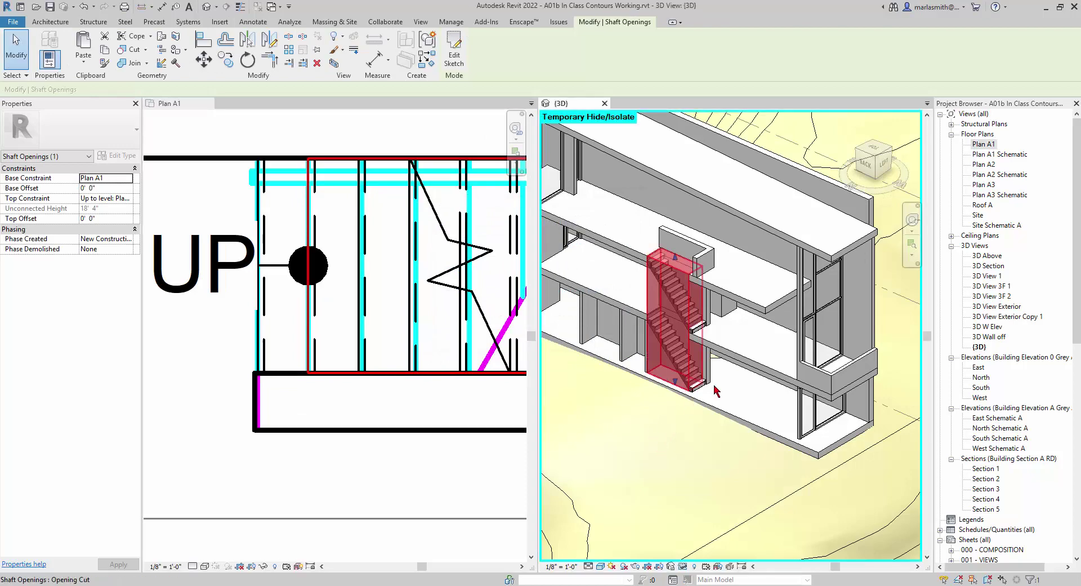
pyautogui.scroll(5, 716, 391)
pyautogui.press('Escape')
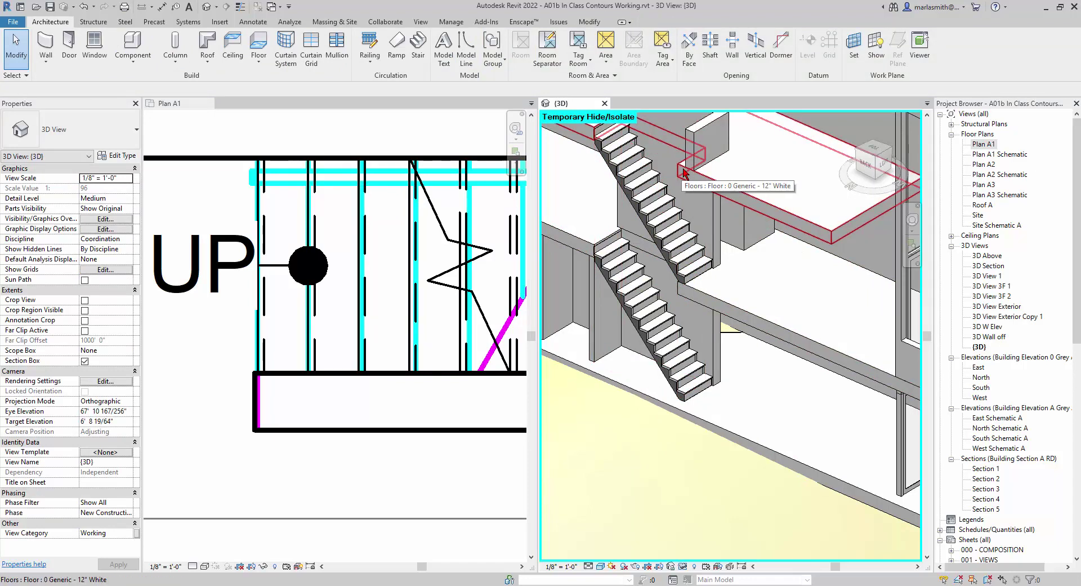
# Step: Undo the shaft boundary move, leave the sketch without keeping changes, and clear the selection
pyautogui.hotkey('ctrl', 'z')
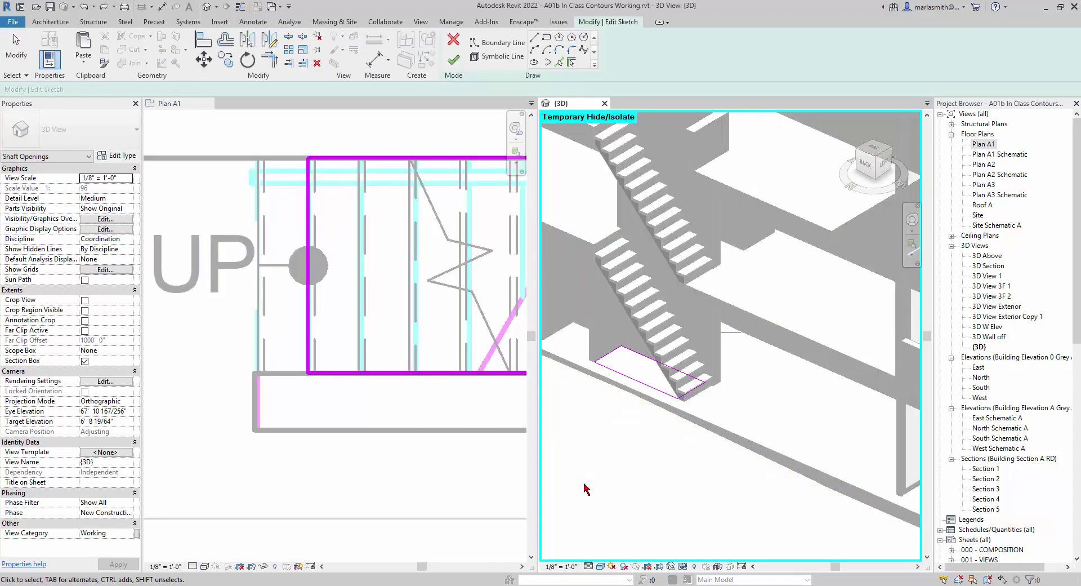
pyautogui.click(454, 40)
pyautogui.click(570, 312)
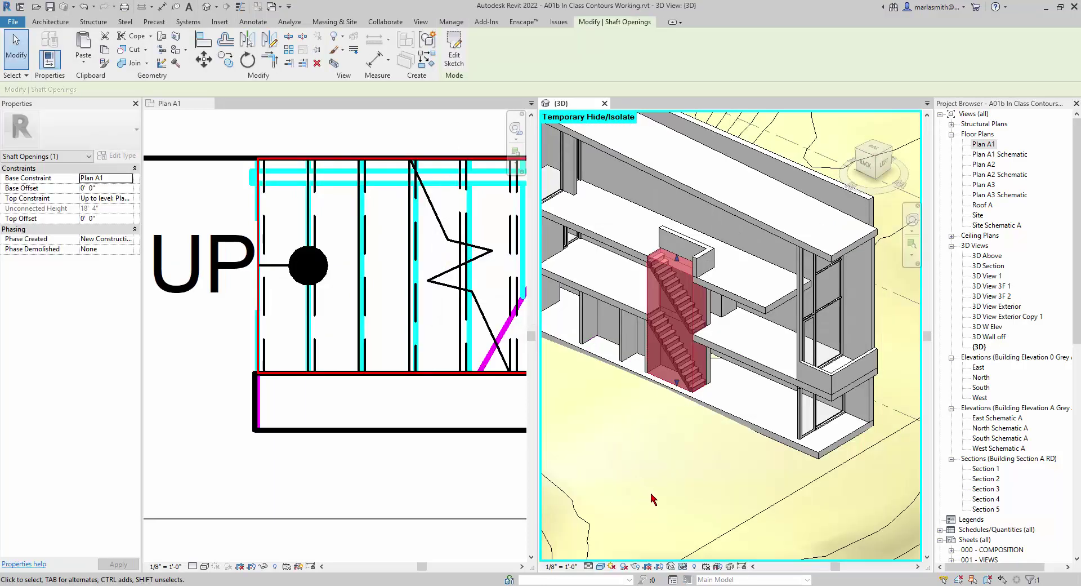
pyautogui.press('Escape')
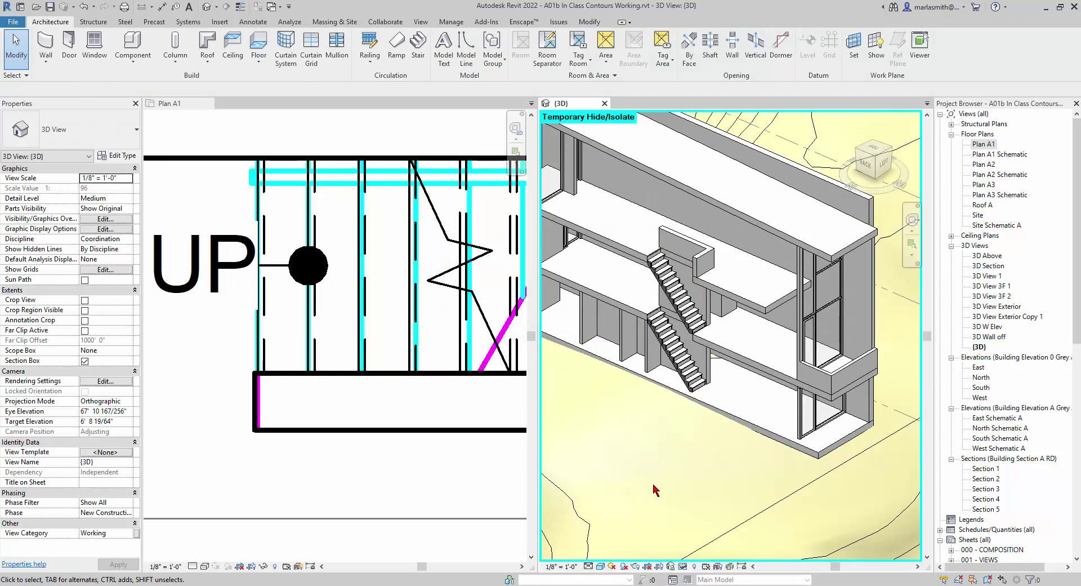